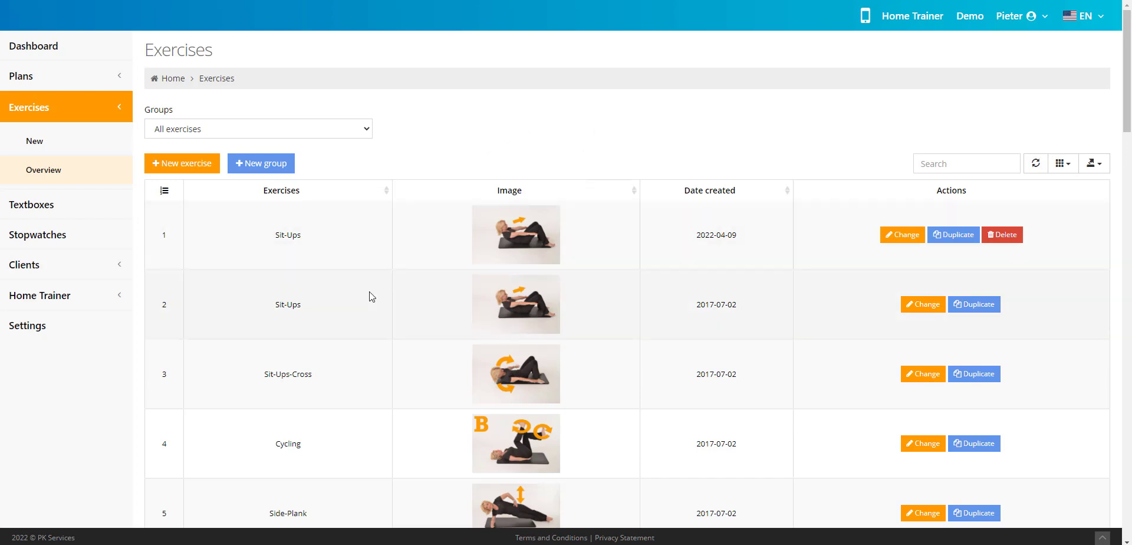
- Look through the exercises overview, including its row count and search field, and preview the details of the Sit-Ups exercise
scroll(556, 295, down, 15)
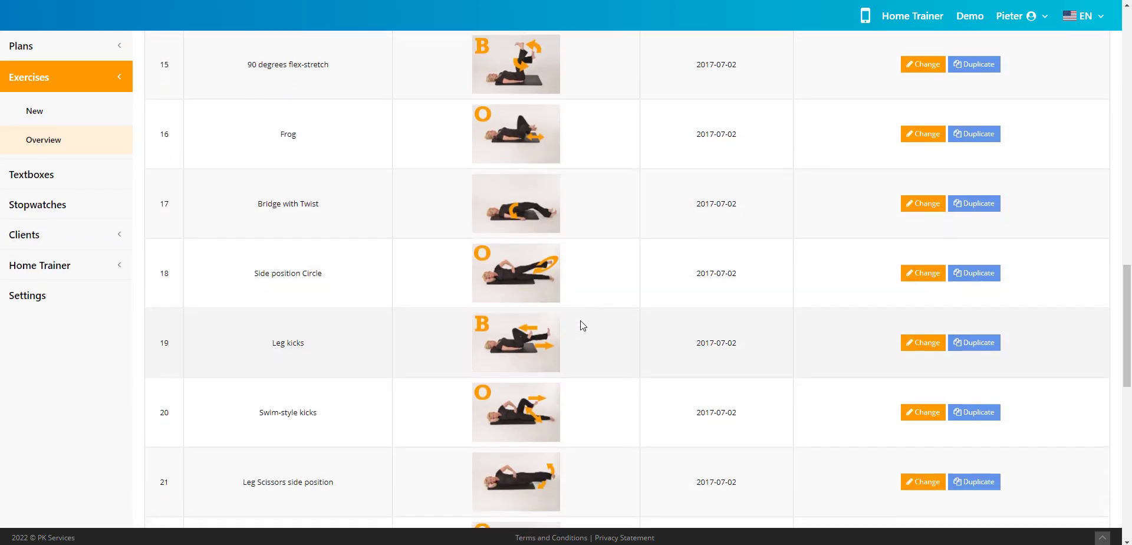
scroll(580, 325, down, 10)
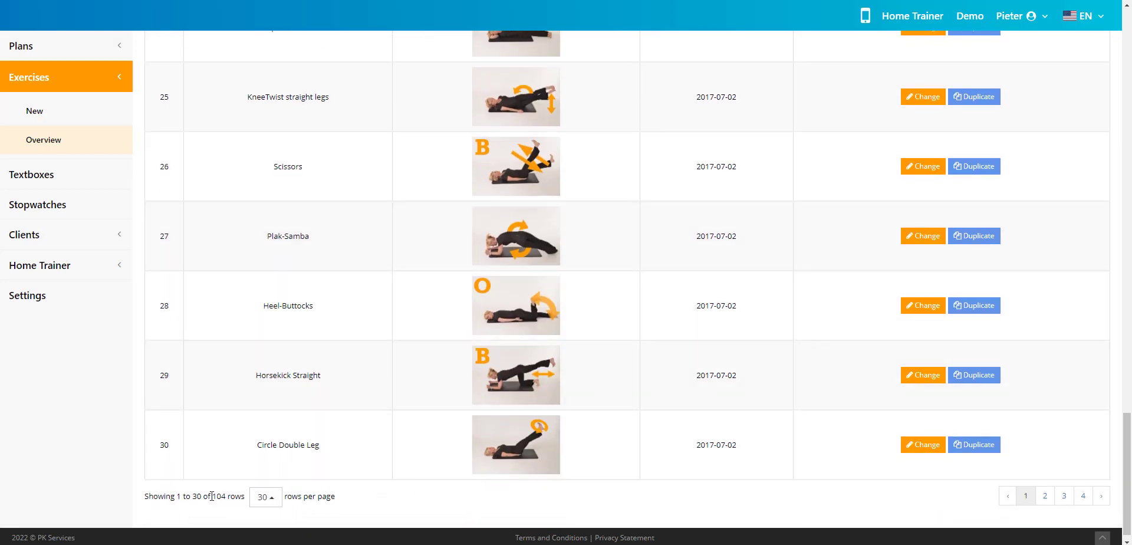
double_click(214, 496)
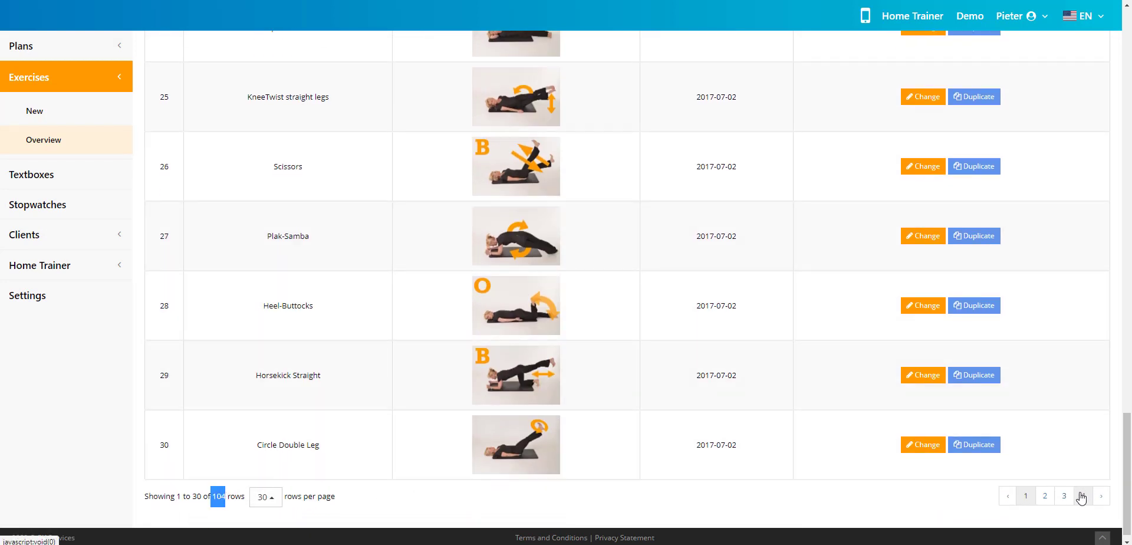
scroll(628, 347, up, 20)
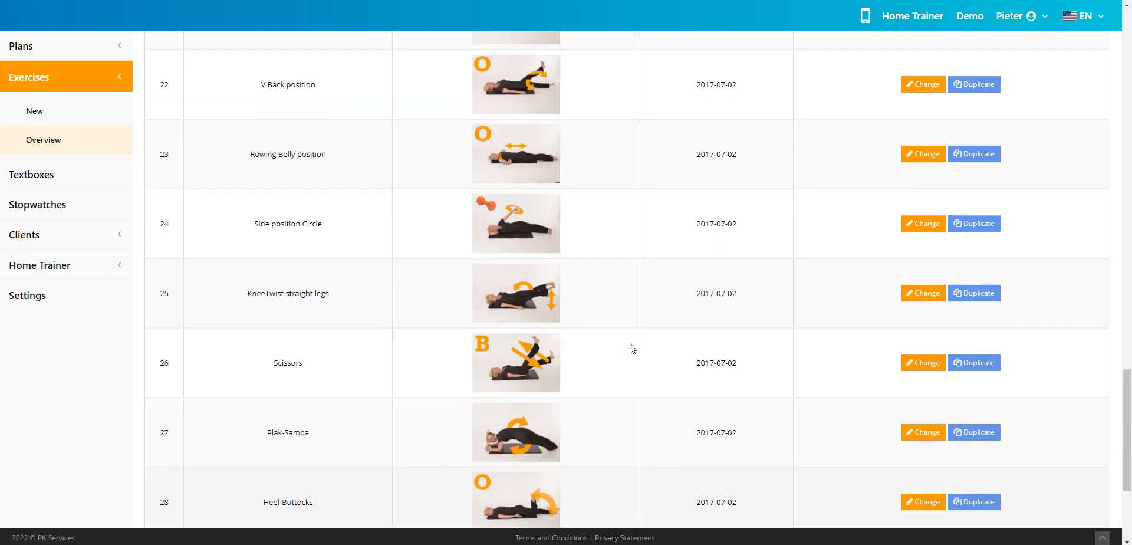
scroll(618, 348, up, 8)
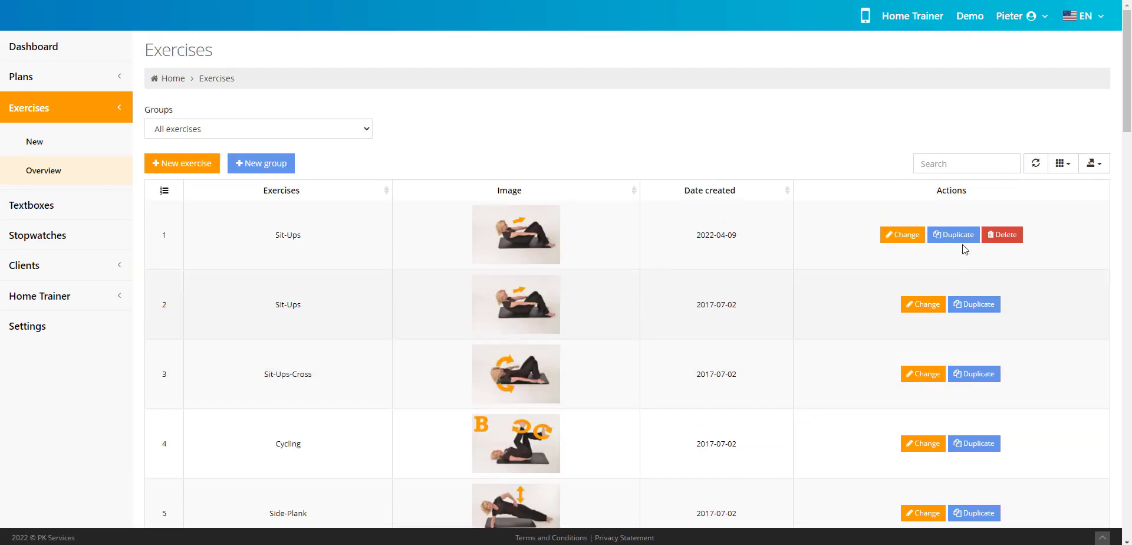
click(957, 166)
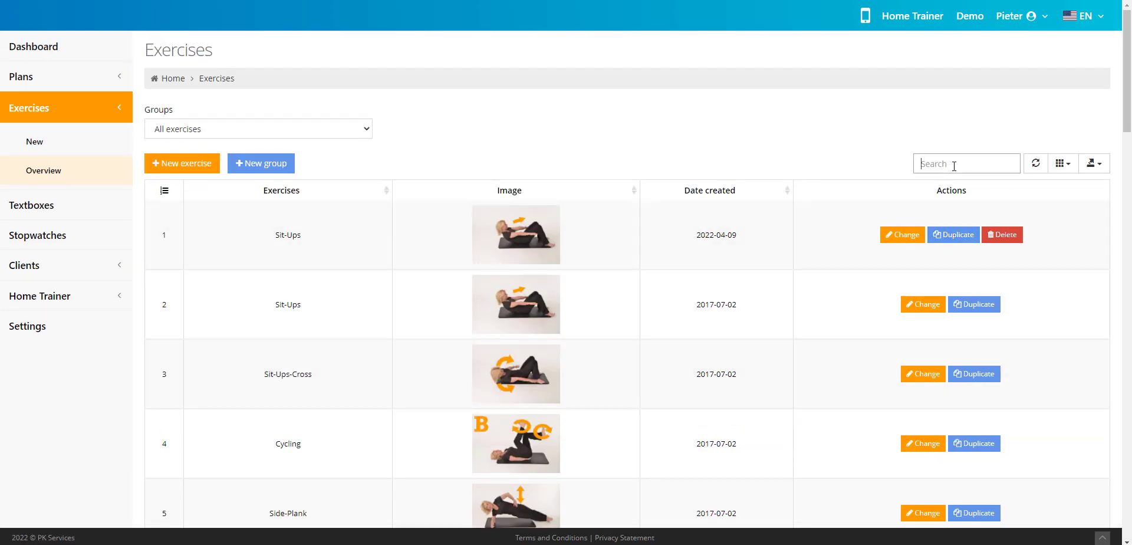
click(764, 145)
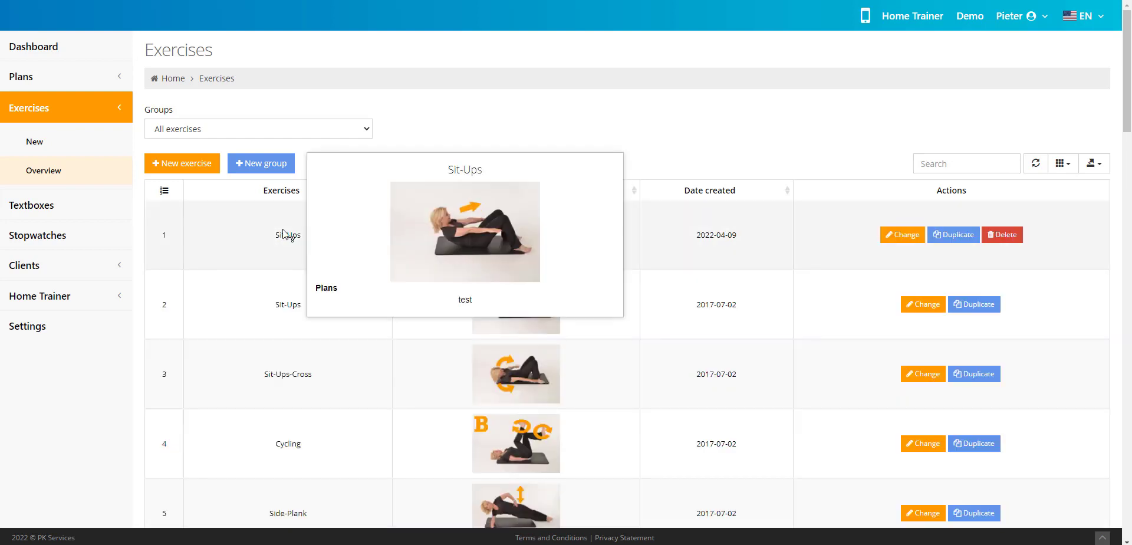
mouse_move(288, 239)
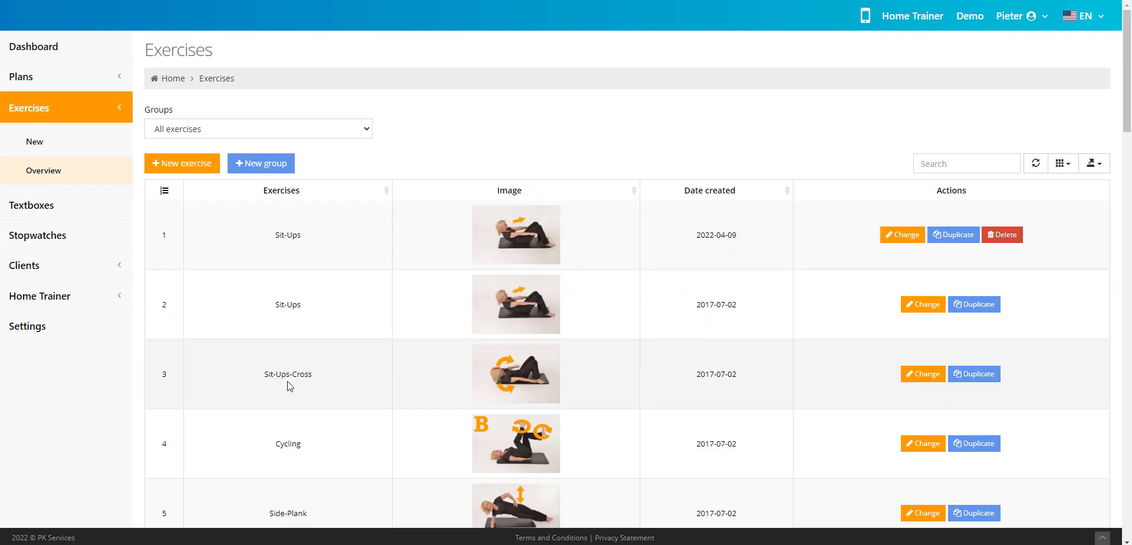
mouse_move(288, 378)
- Duplicate the built-in Sit-Ups exercise dated 2017-07-02 and append "5kg" to the copy's English, French and Dutch titles
click(976, 304)
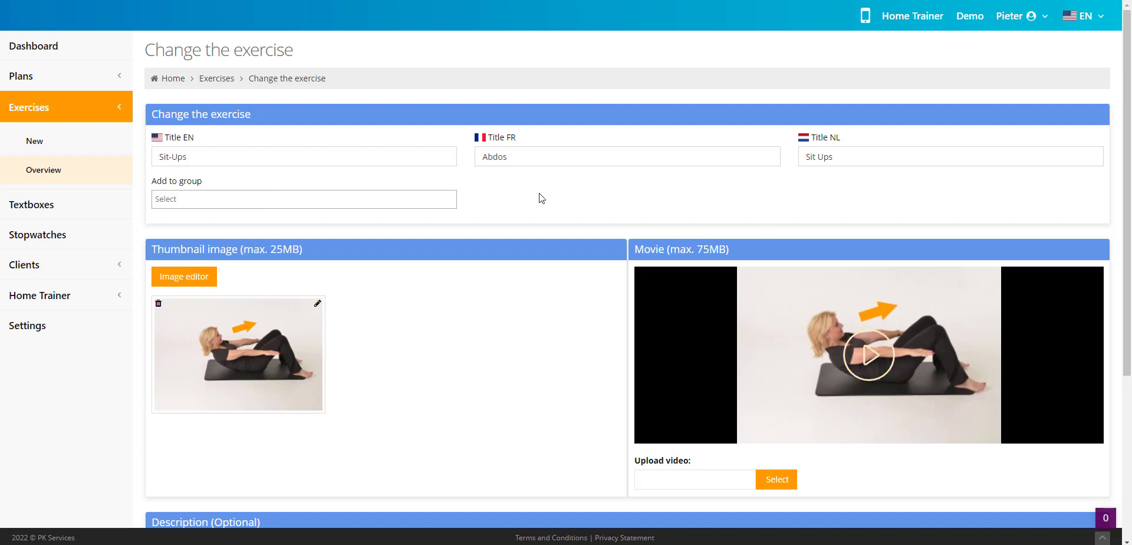
click(244, 155)
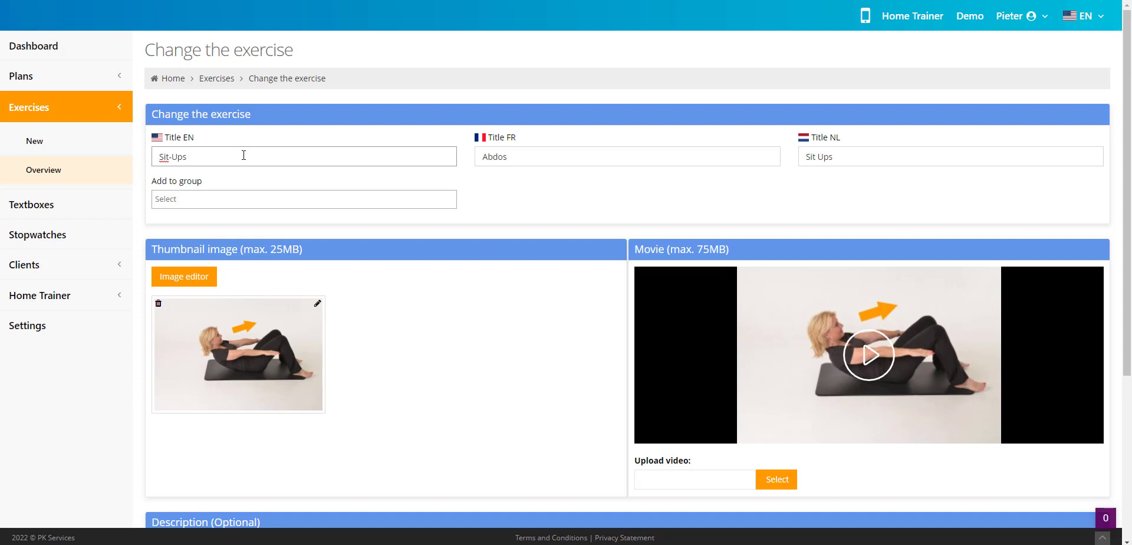
text(5kg)
key(shift+Left)
key(shift+Left)
key(shift+Left)
key(ctrl+c)
click(571, 155)
key(ctrl+v)
click(909, 155)
key(ctrl+v)
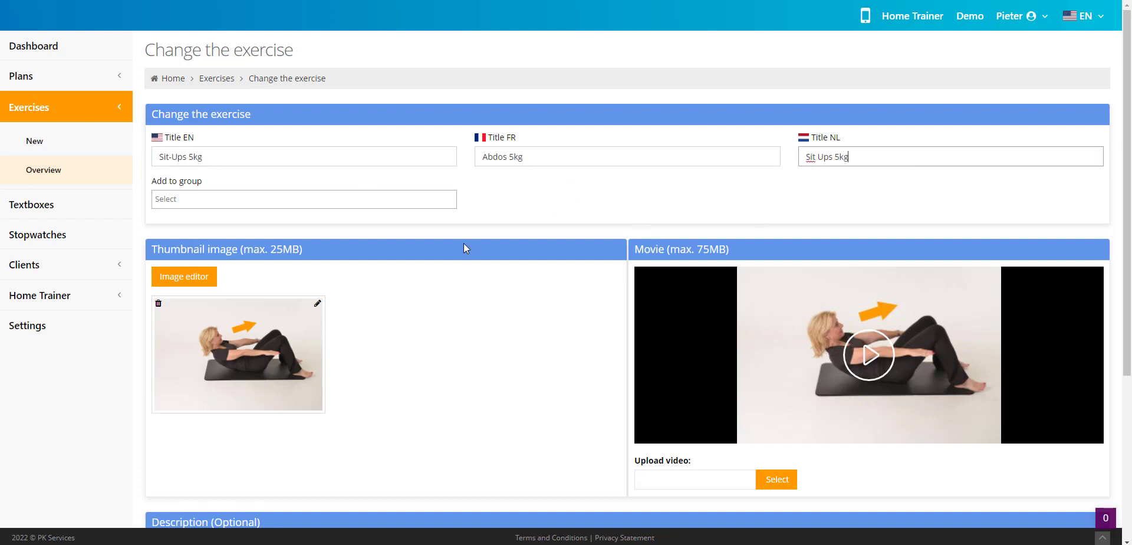
- Save the duplicated Sit-Ups 5kg exercise, leaving its thumbnail, movie and descriptions as they are
scroll(465, 333, down, 1)
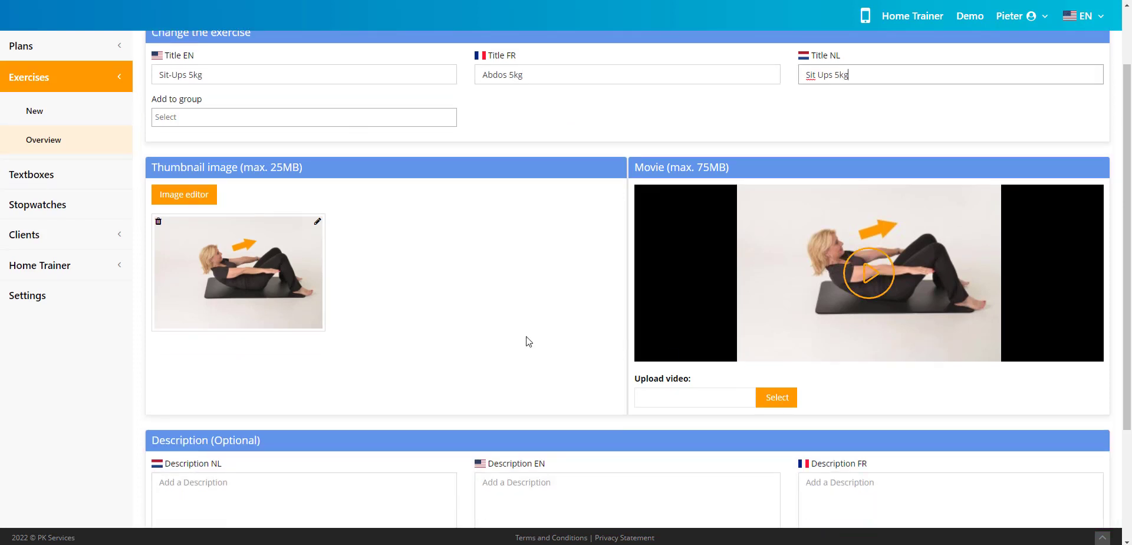
scroll(505, 335, up, 1)
scroll(583, 356, down, 3)
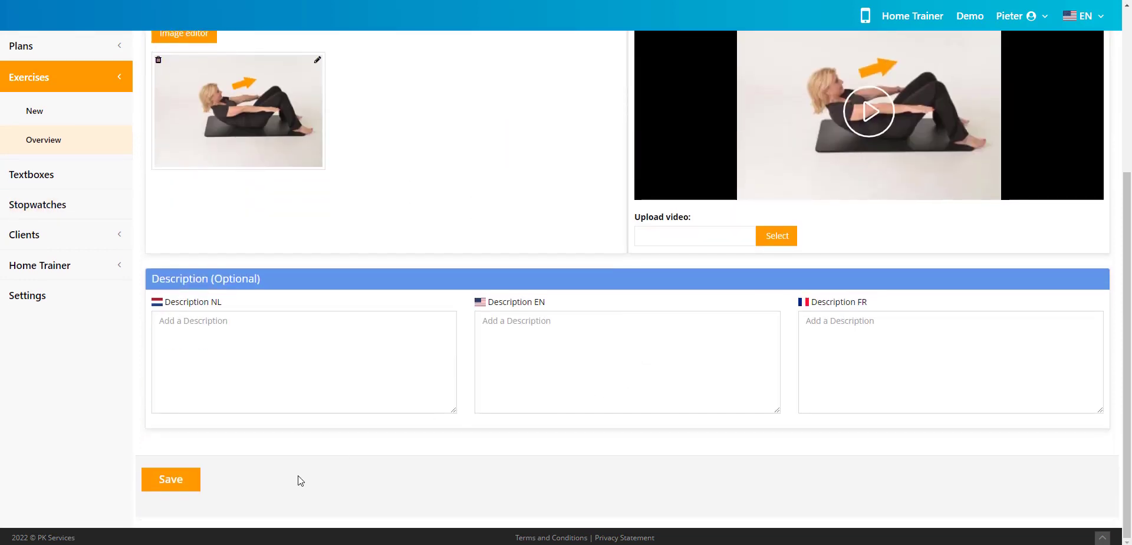
click(169, 482)
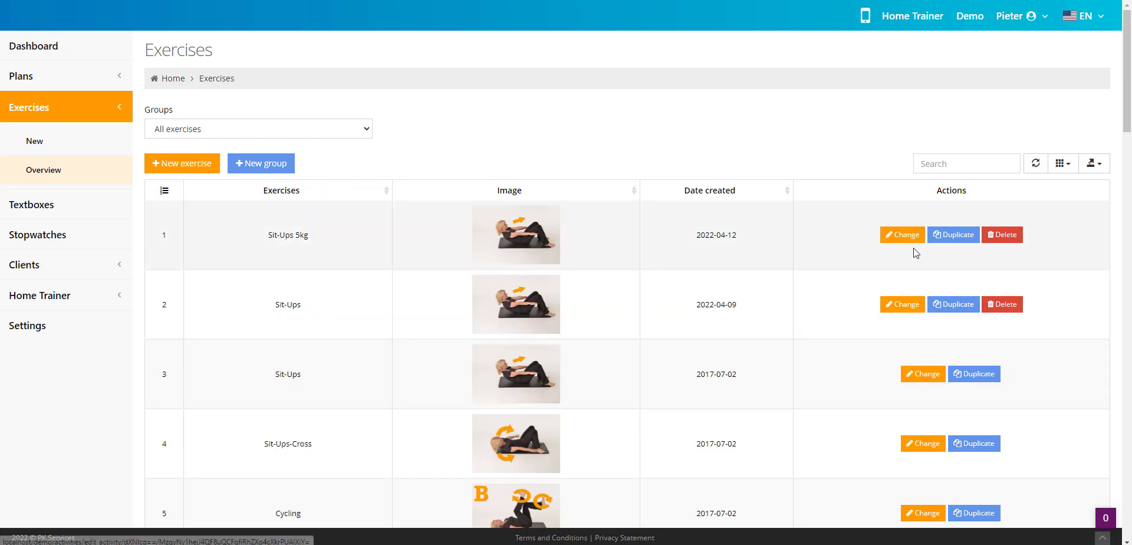
- Open the Sit-Ups 5kg exercise's thumbnail in the image editor and add the Dumbbell 5 sticker to it
click(888, 236)
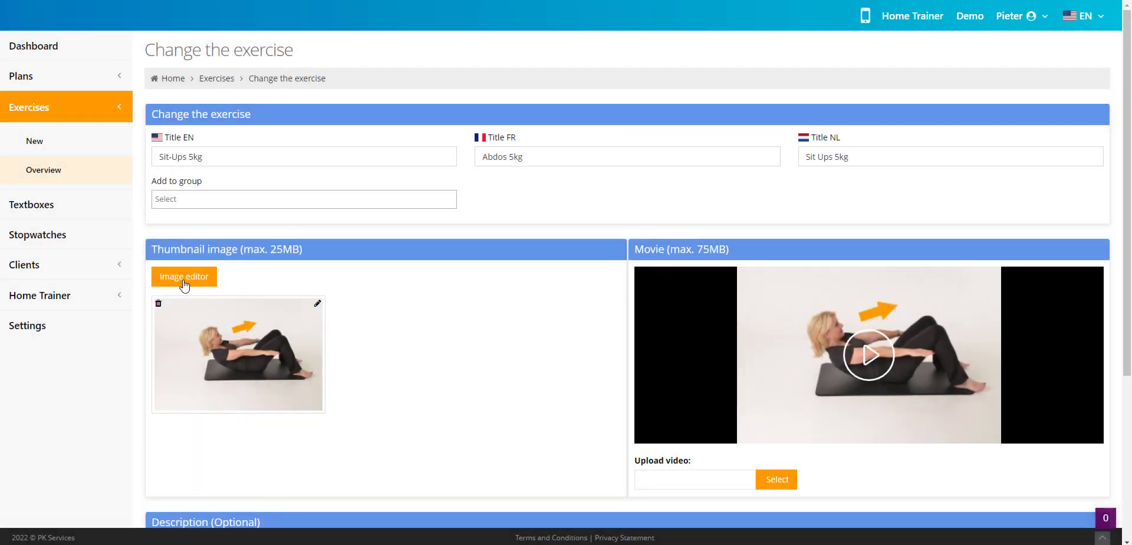
click(185, 285)
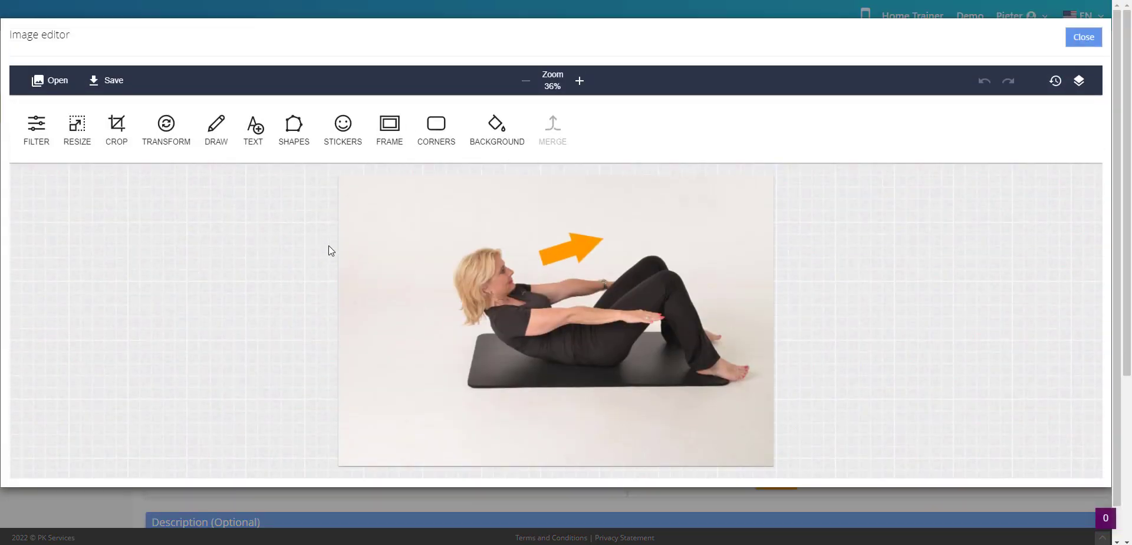
click(347, 137)
click(549, 129)
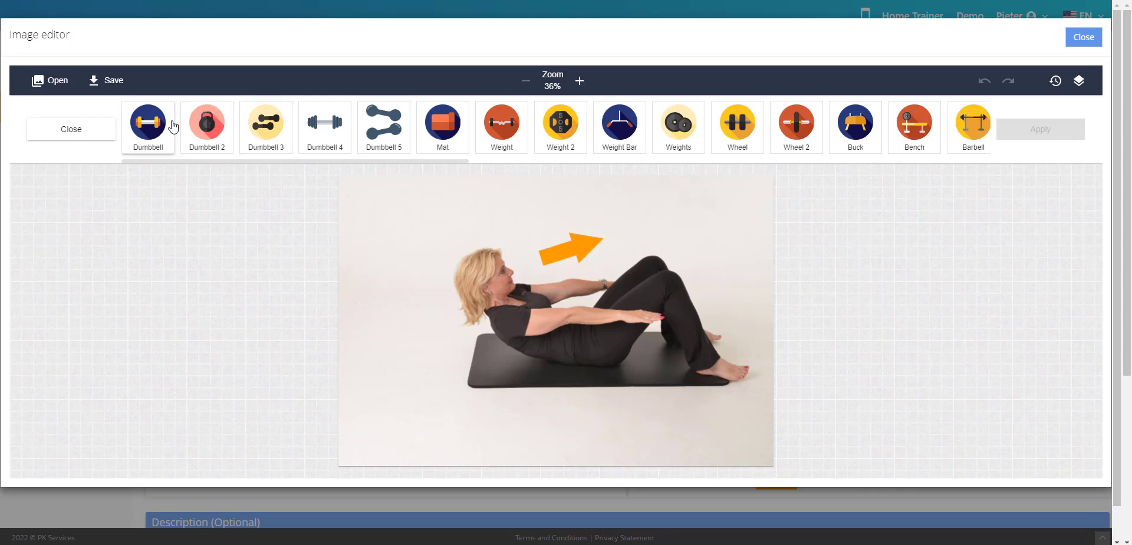
click(384, 125)
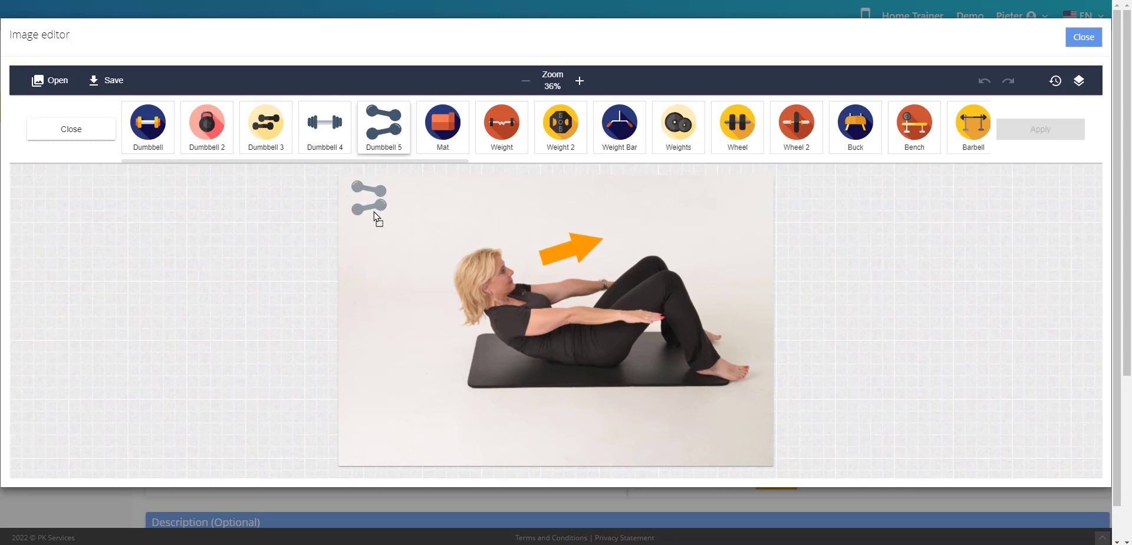
drag(374, 212, 386, 220)
click(387, 130)
click(443, 249)
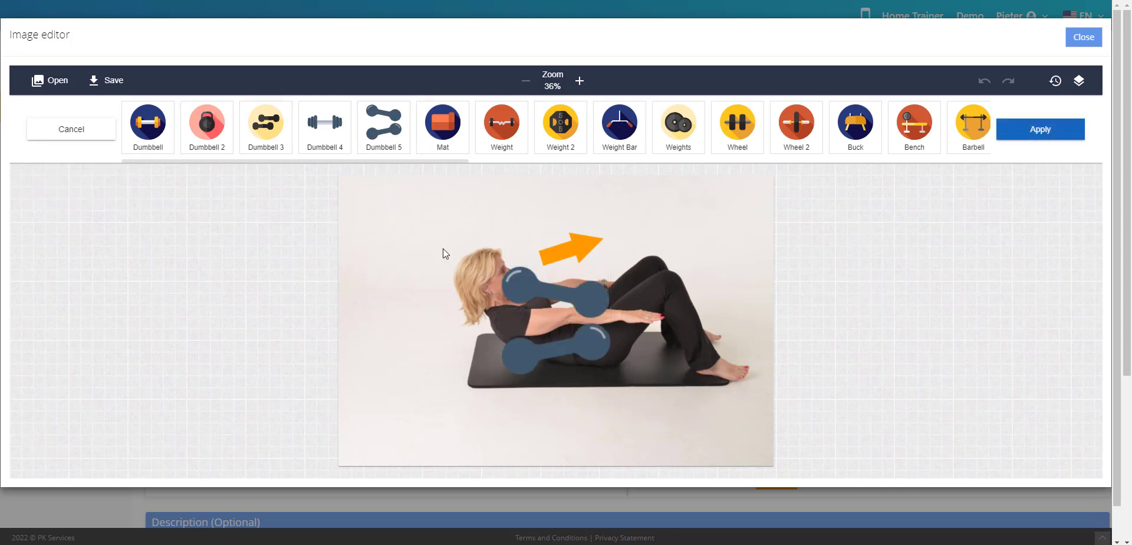
- Shrink the dumbbell sticker in the upper-left corner of the picture, apply it and save the edited thumbnail
drag(540, 290, 385, 224)
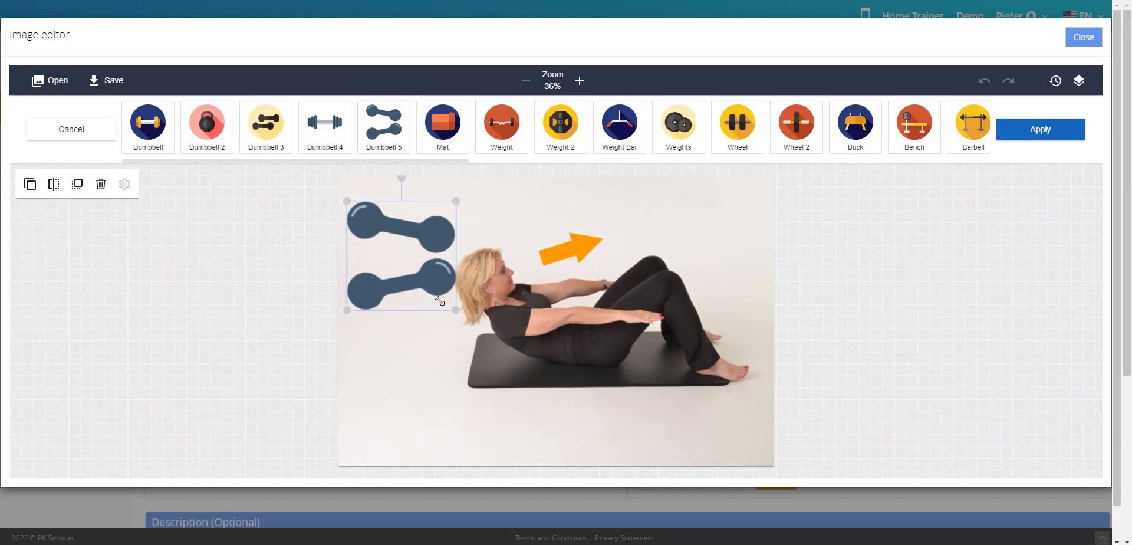
drag(439, 301, 414, 247)
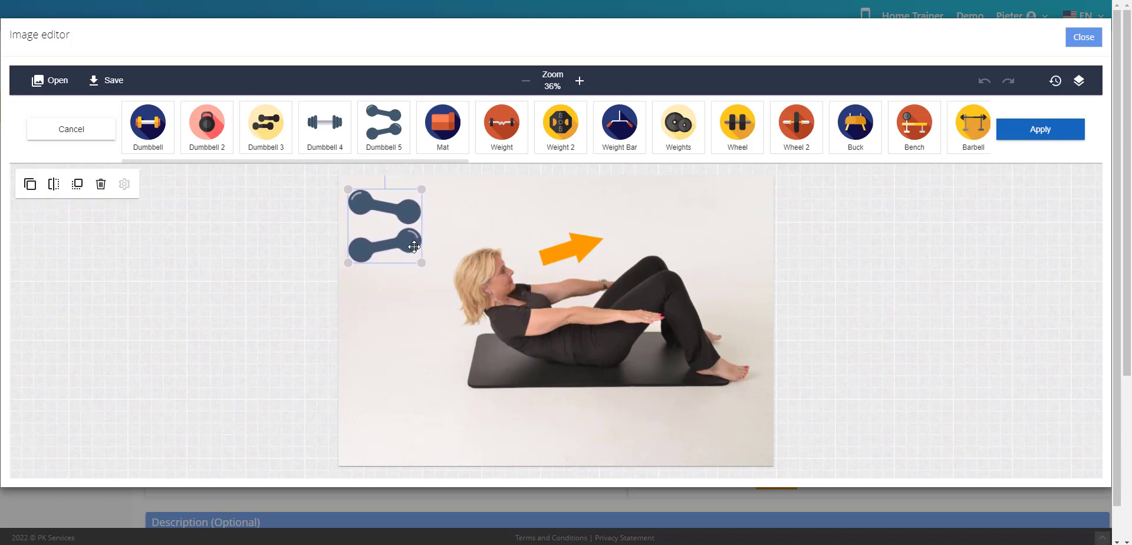
click(1040, 135)
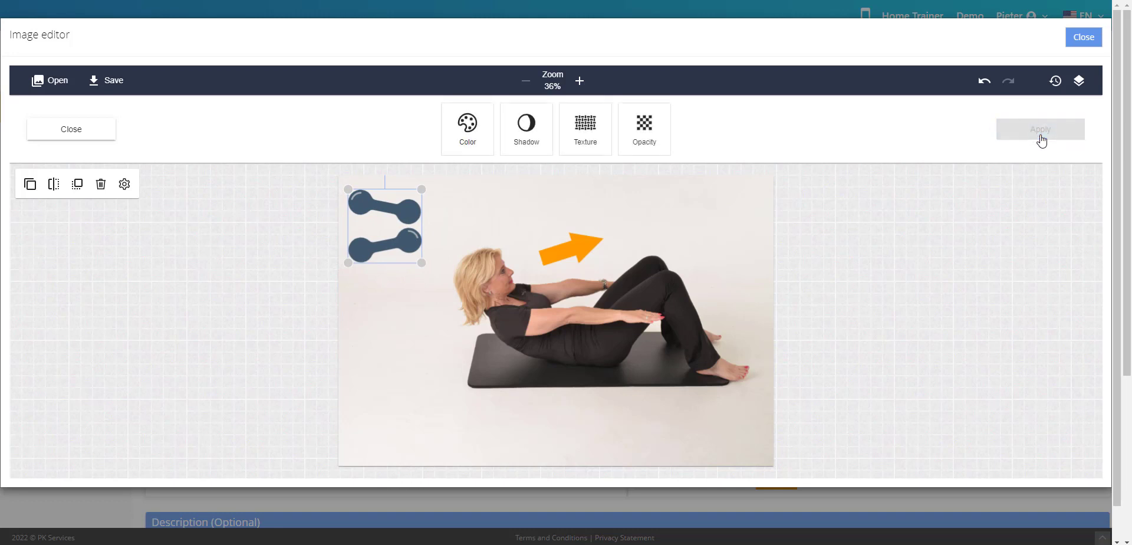
click(118, 88)
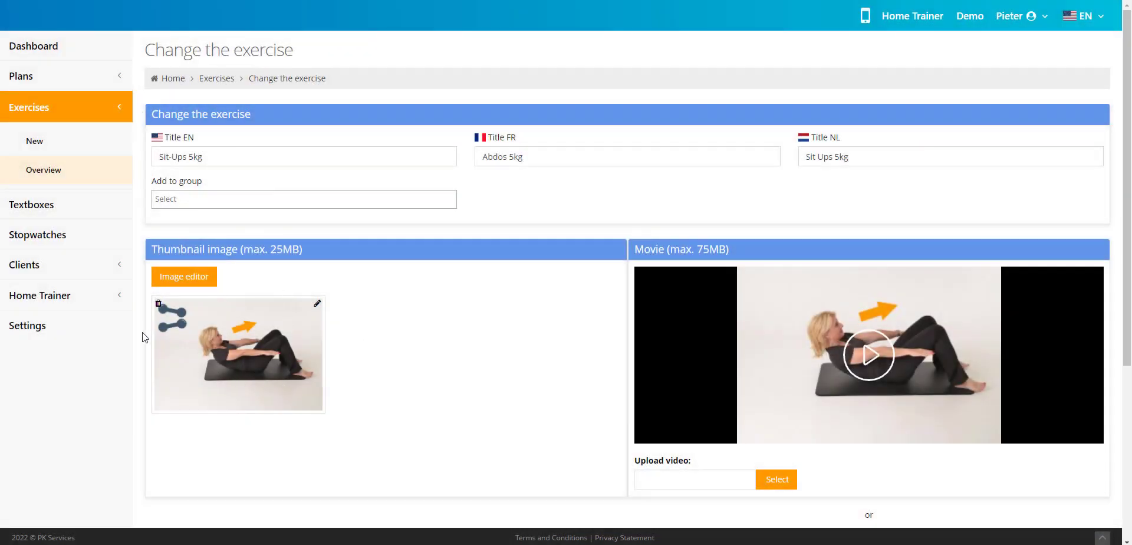
scroll(551, 392, down, 1)
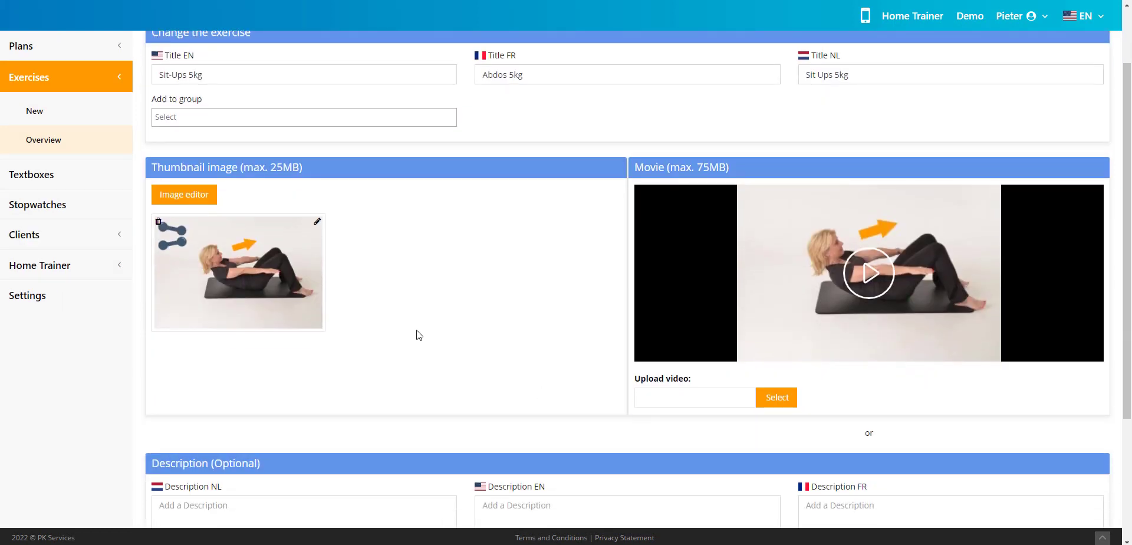
scroll(416, 332, up, 1)
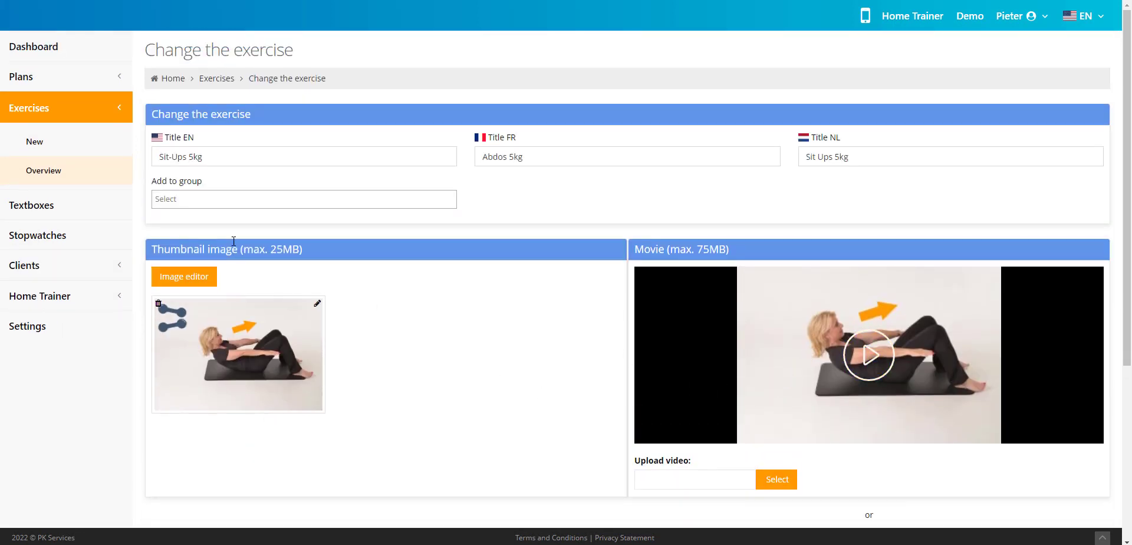
scroll(720, 323, down, 1)
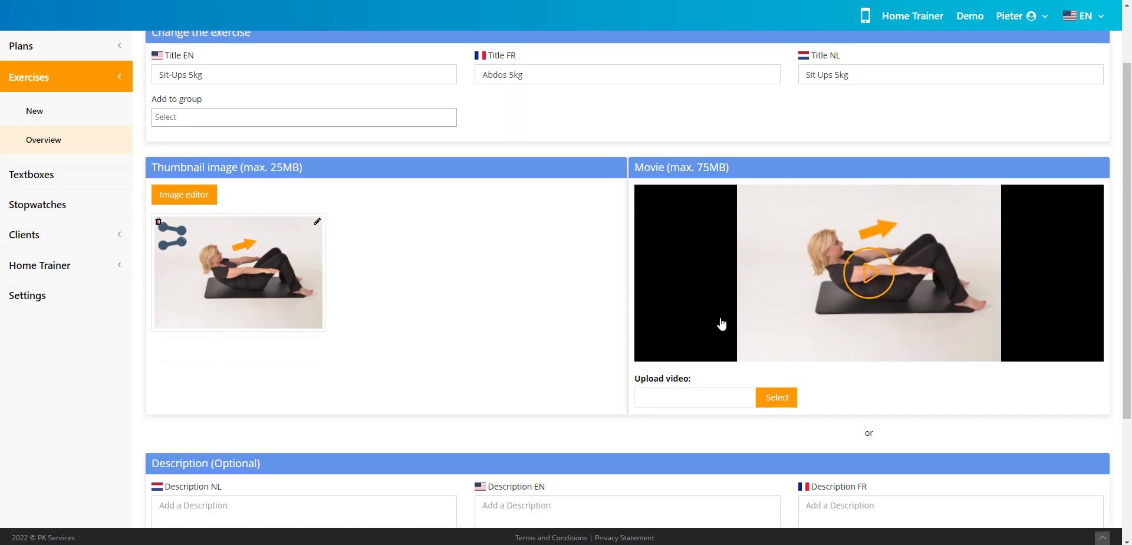
click(778, 398)
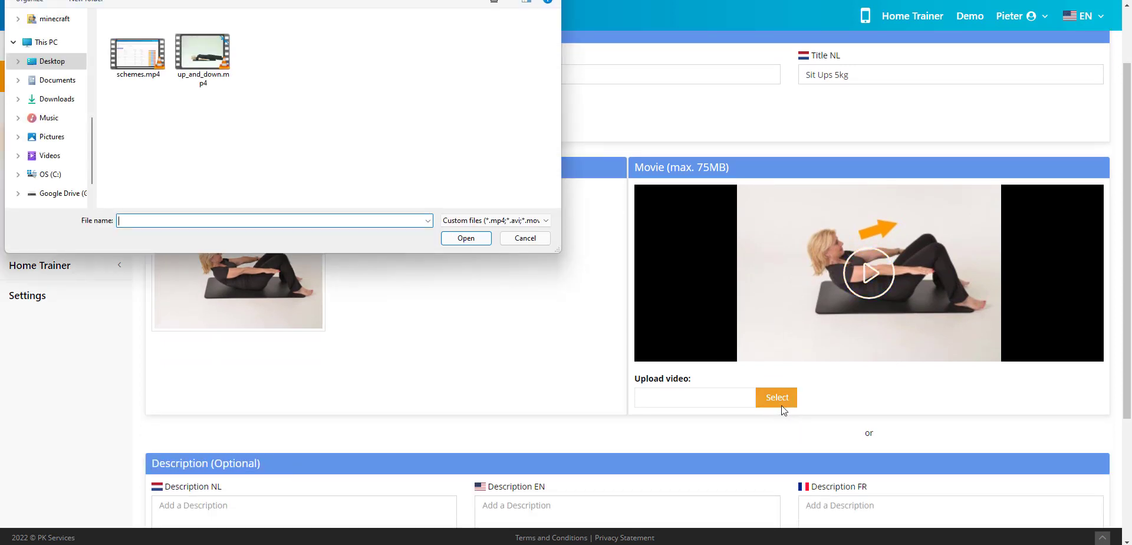
click(525, 241)
- Save the Sit-Ups 5kg exercise with its edited thumbnail
scroll(527, 243, down, 3)
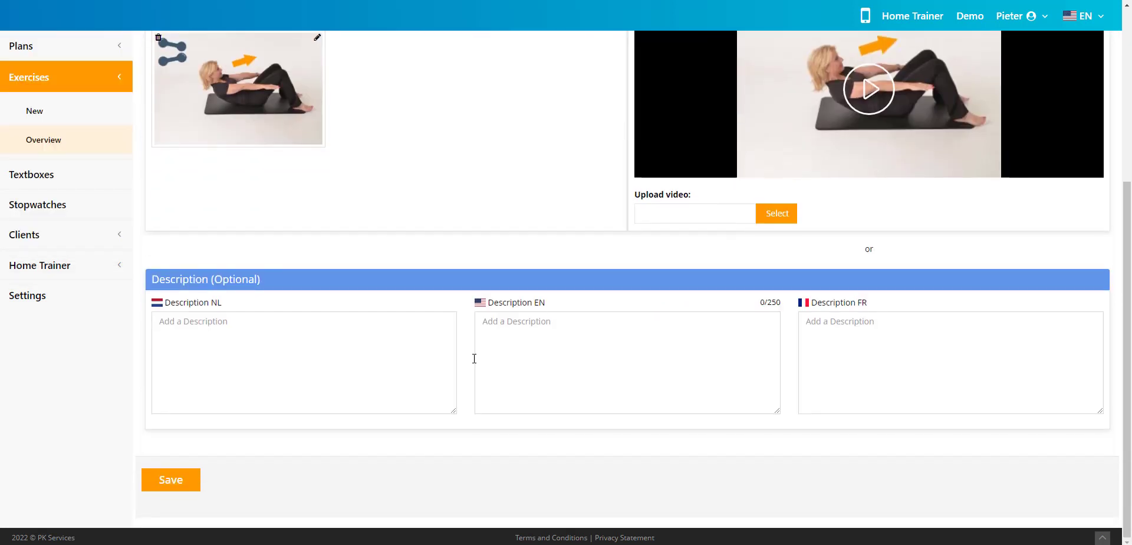
click(170, 480)
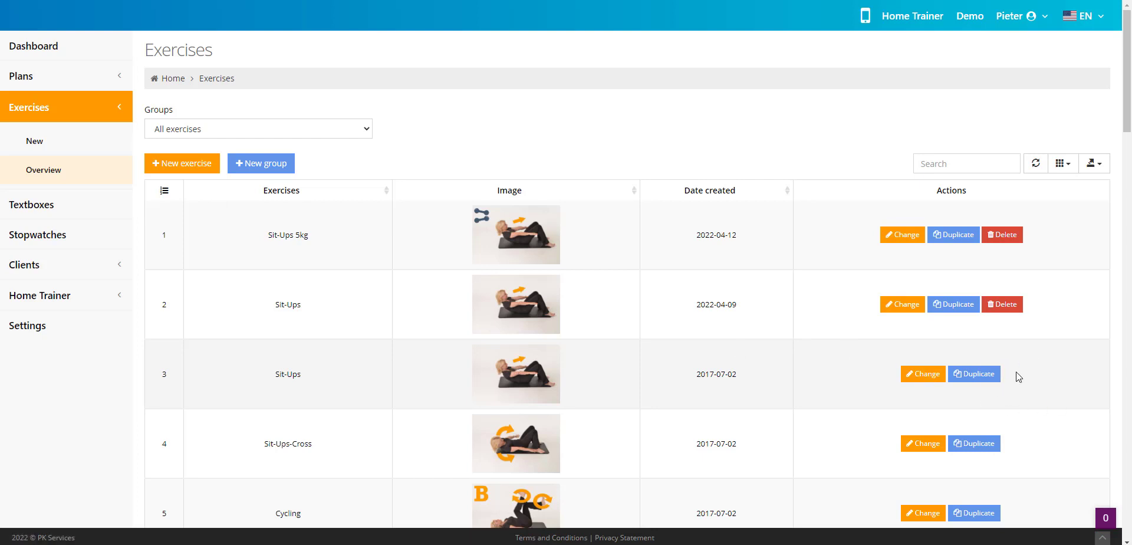
- Open the built-in Sit-Ups exercise dated 2017-07-02 for changing and examine its title and nickname fields
click(922, 375)
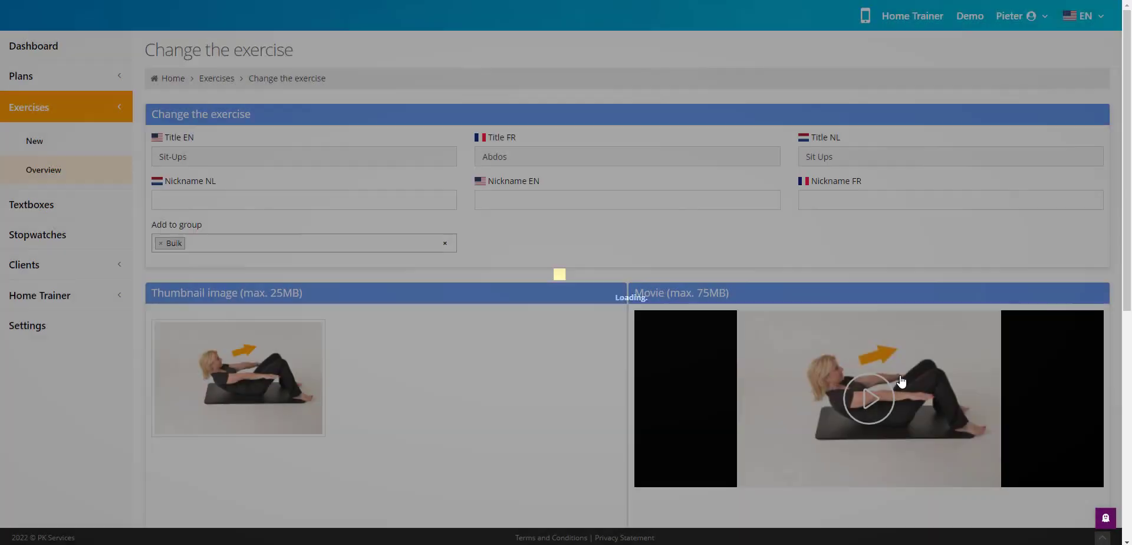
scroll(459, 380, down, 1)
scroll(285, 283, down, 3)
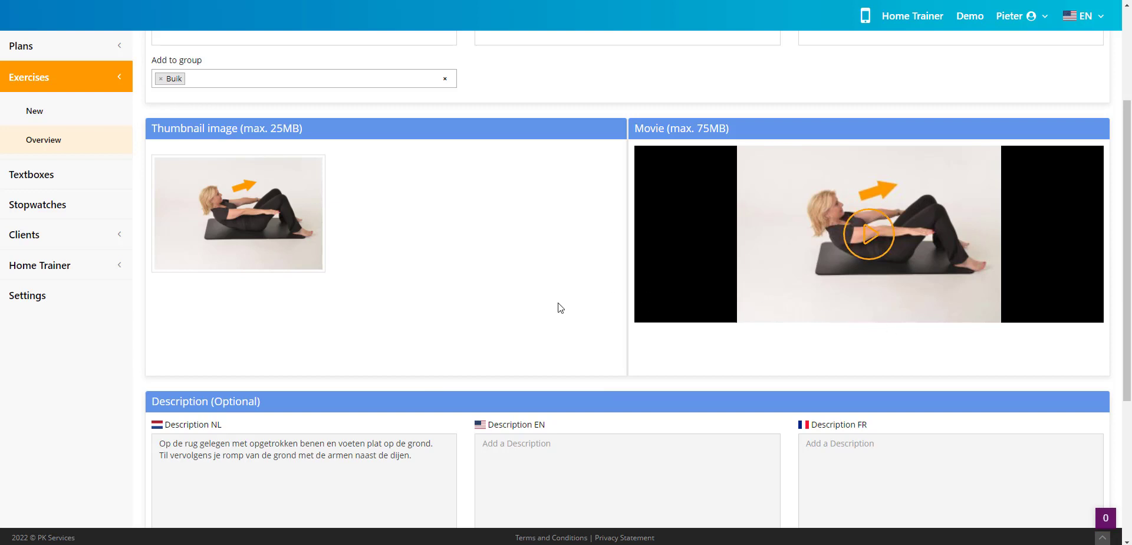
scroll(504, 309, up, 3)
click(277, 205)
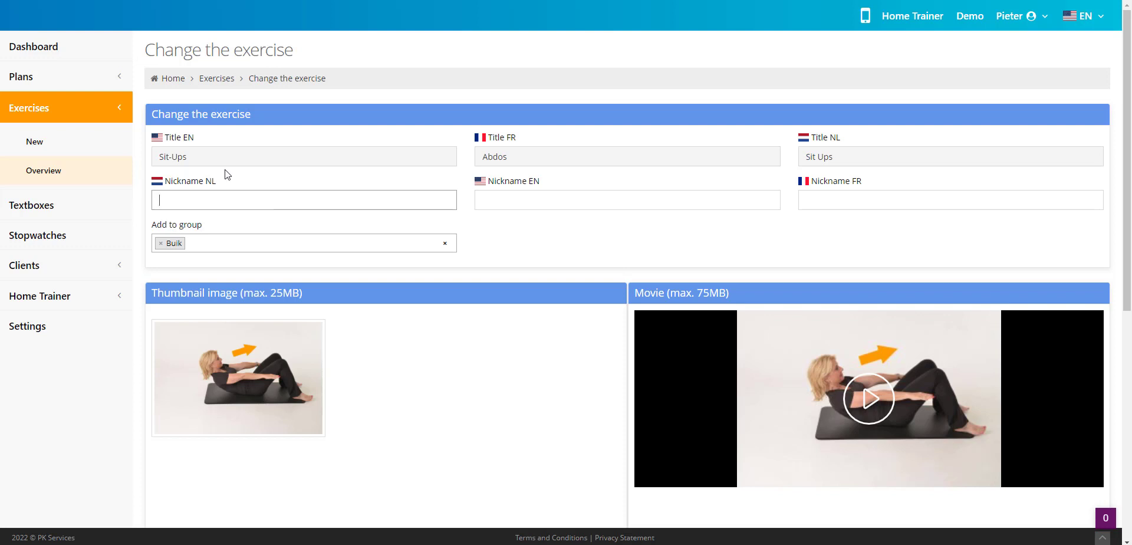
drag(204, 162, 158, 164)
click(212, 200)
- Examine the Dutch, English and French user description fields of the built-in Sit-Ups exercise
scroll(242, 219, down, 5)
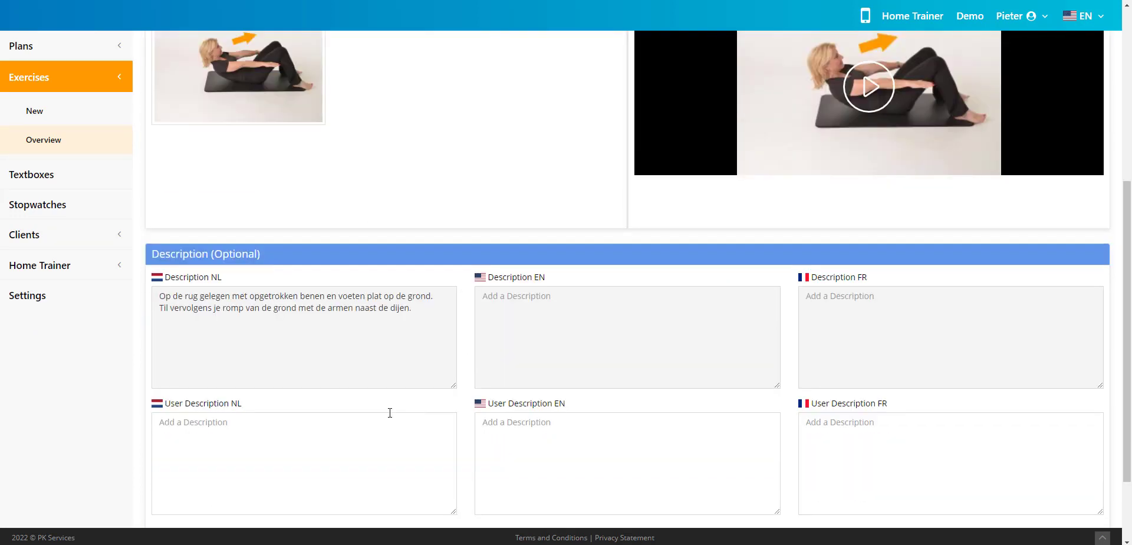
click(217, 426)
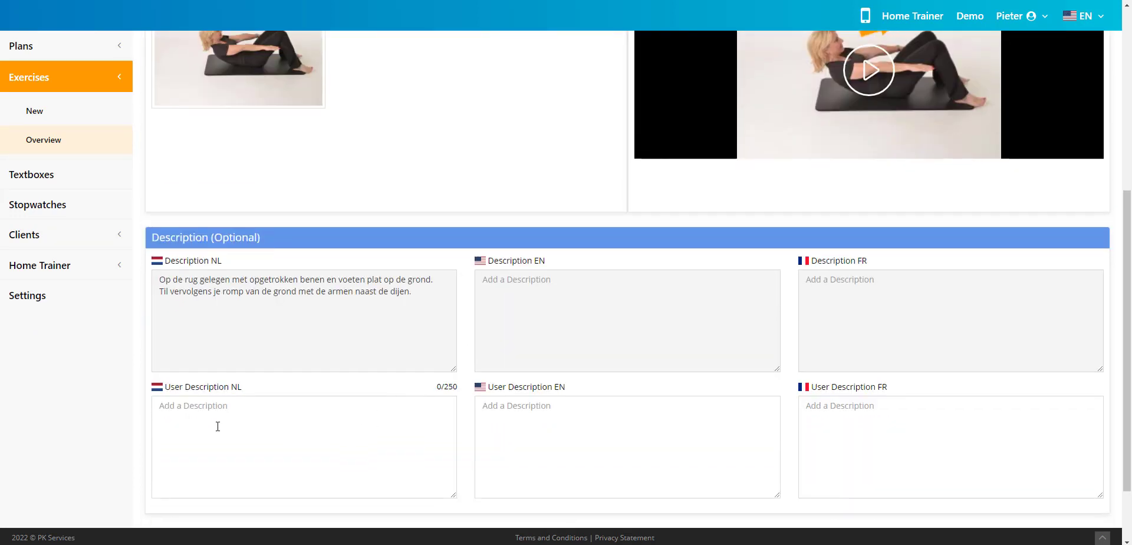
click(647, 454)
click(869, 433)
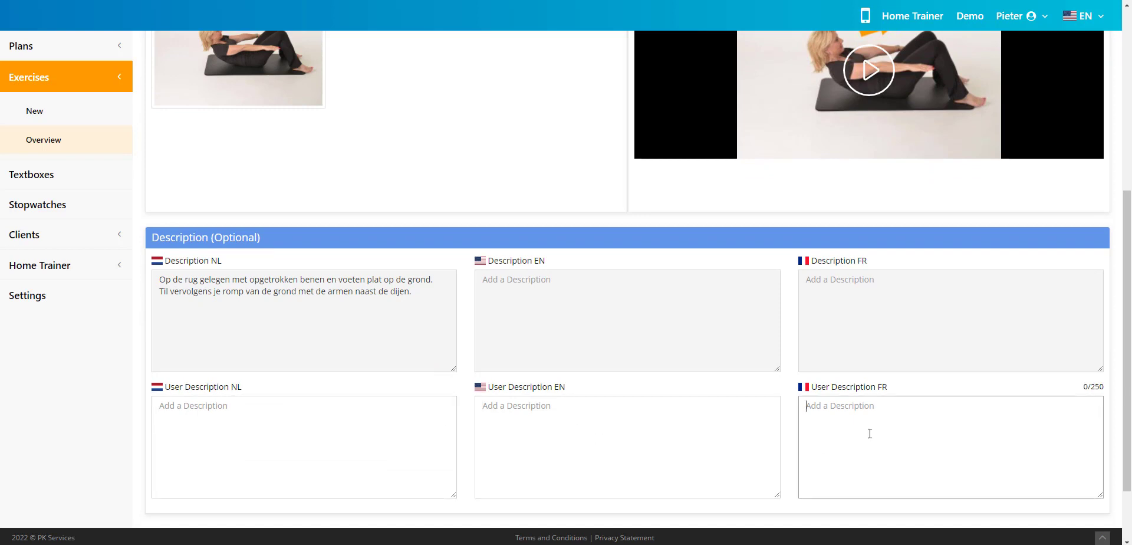
click(565, 460)
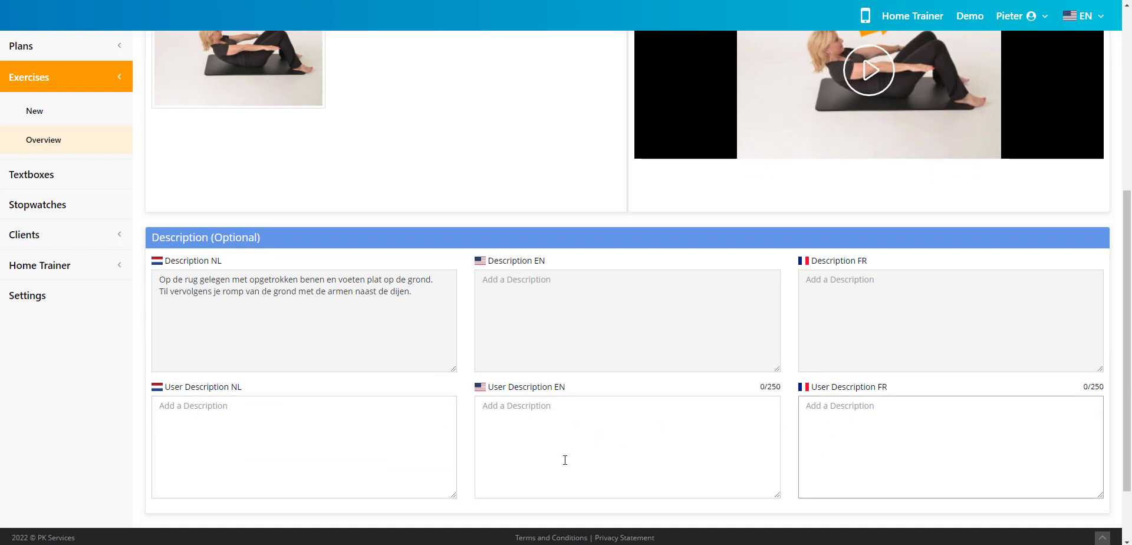
click(453, 442)
click(617, 419)
click(864, 421)
scroll(119, 278, up, 4)
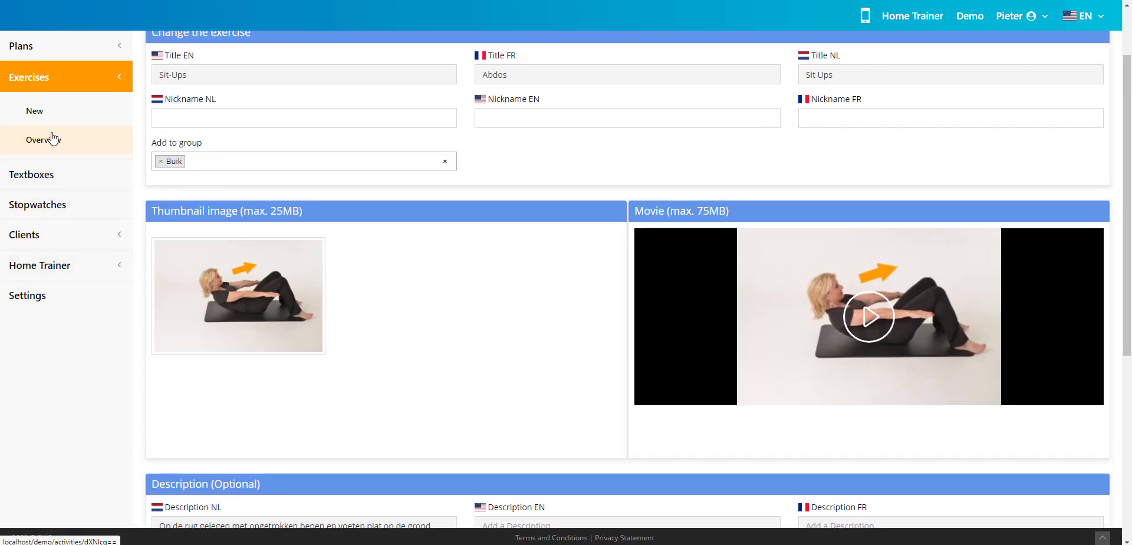
- Start a new exercise from the exercises overview and title it "test" in English, French and Dutch
click(50, 140)
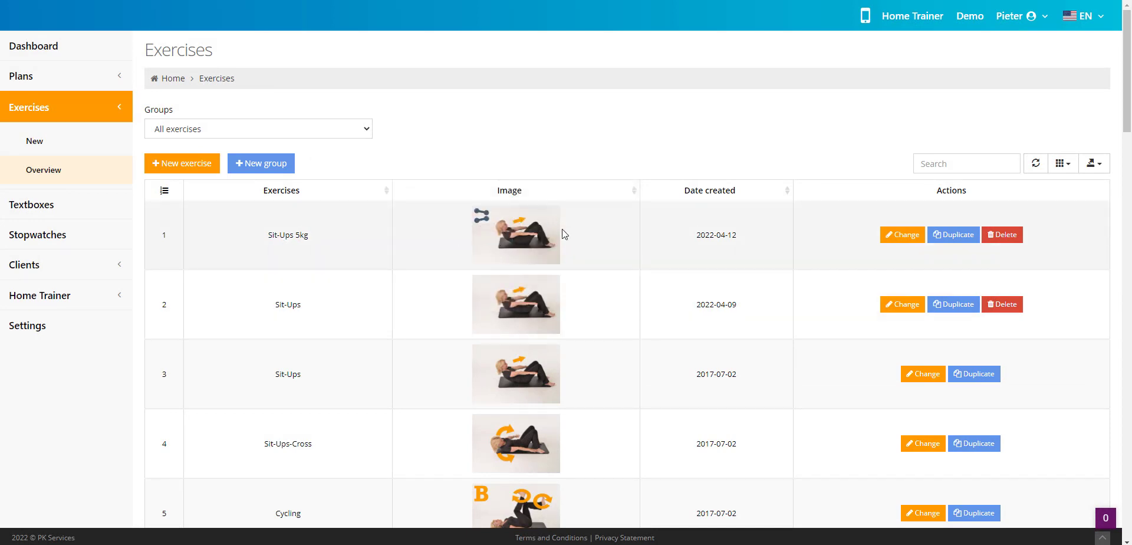
click(190, 167)
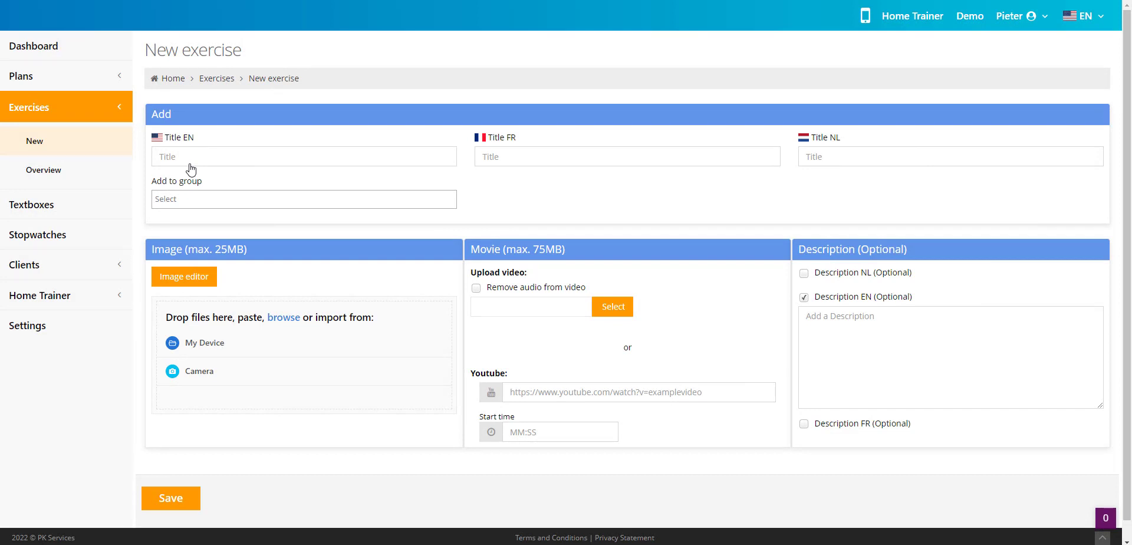
click(316, 157)
text(test)
click(613, 156)
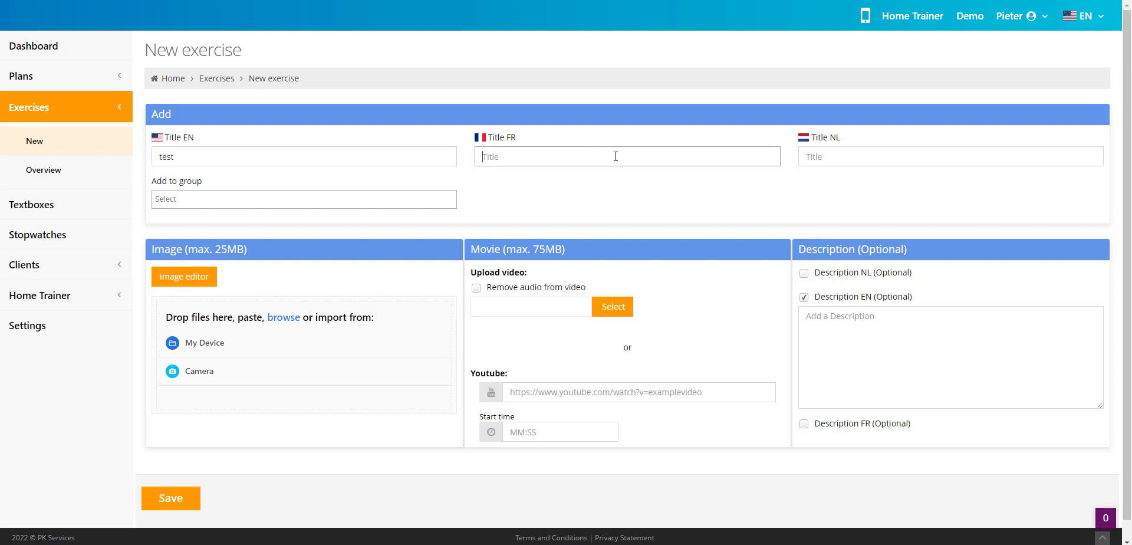
text(test)
click(968, 161)
text(test)
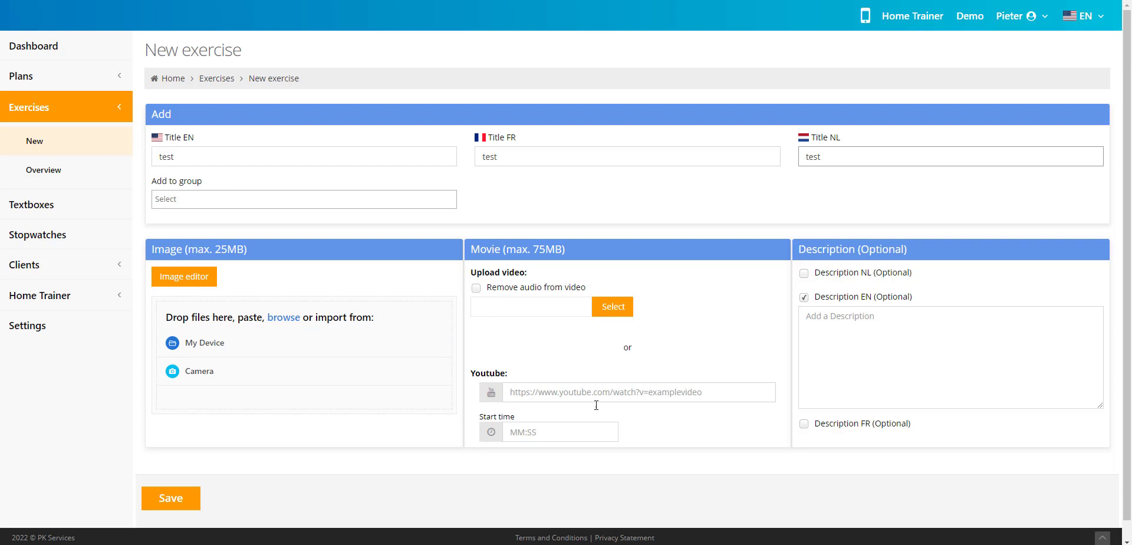
- Add up_and_down.jpg from the device as the exercise image and save the test exercise
click(213, 342)
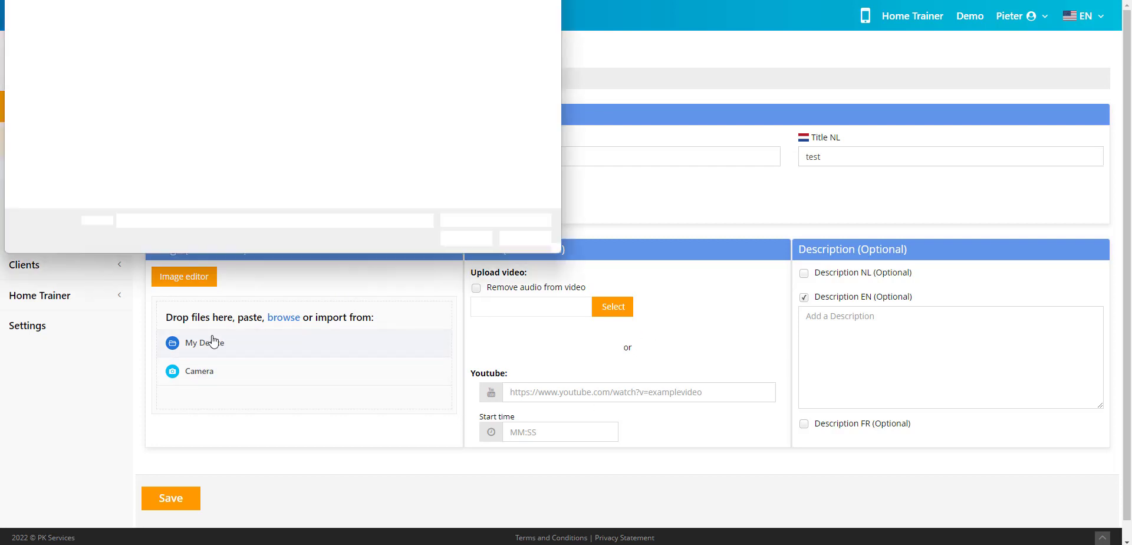
click(151, 48)
double_click(151, 48)
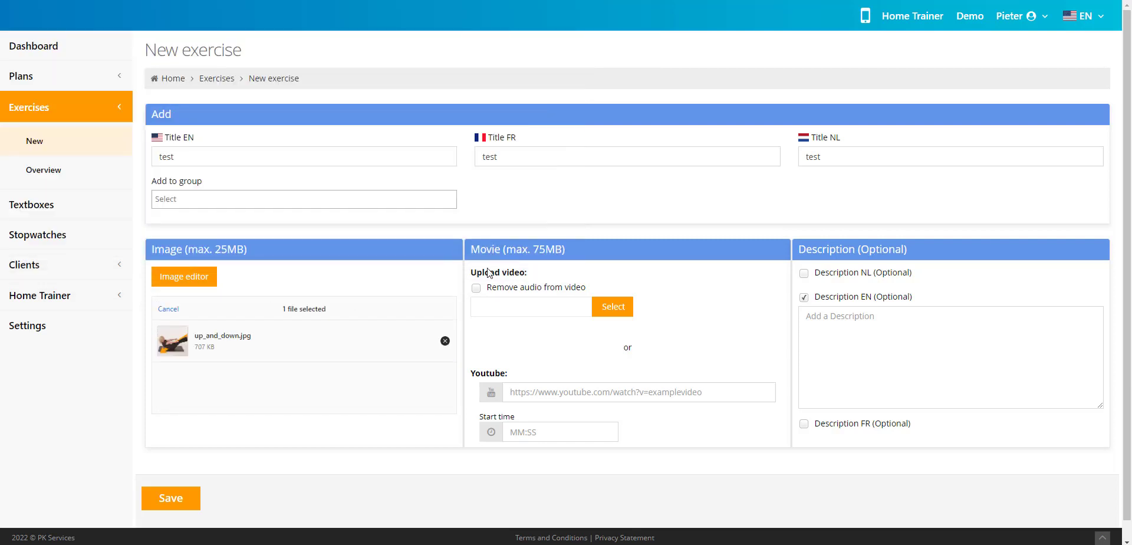
click(178, 501)
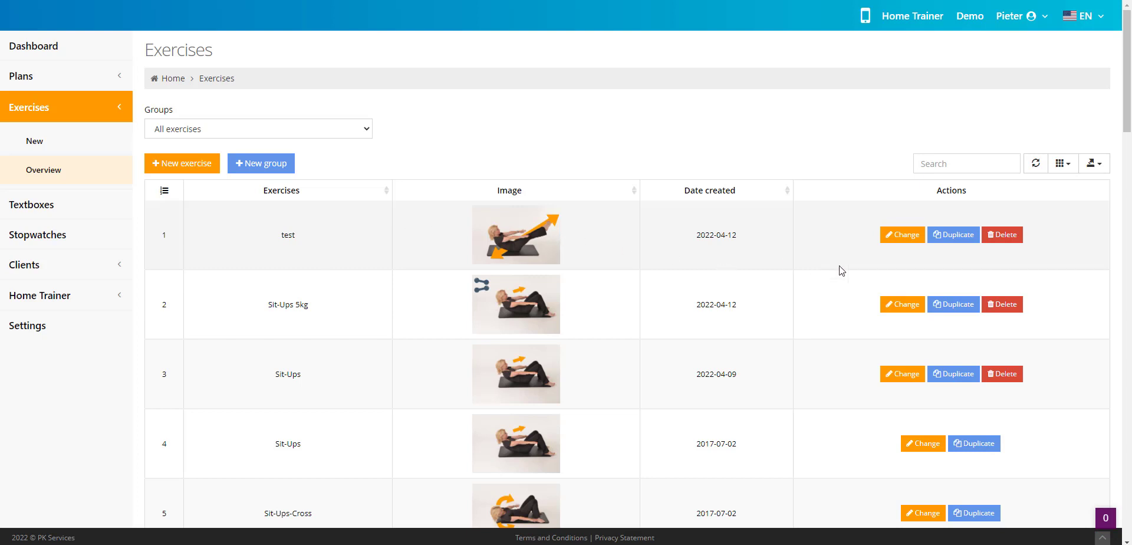
- Open the test exercise for changing and examine its YouTube and video upload options without adding a movie
click(902, 235)
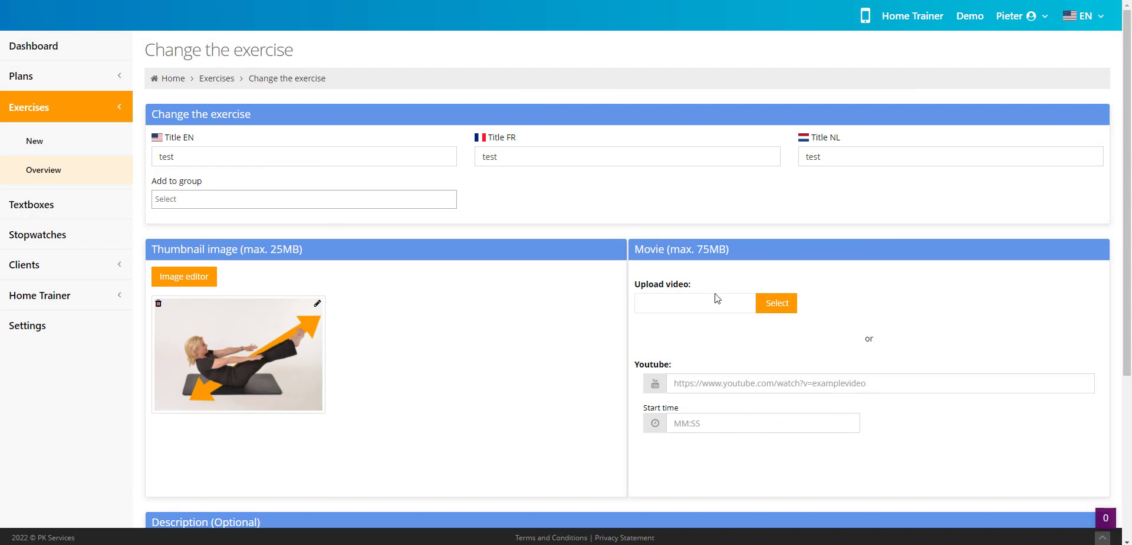
click(706, 381)
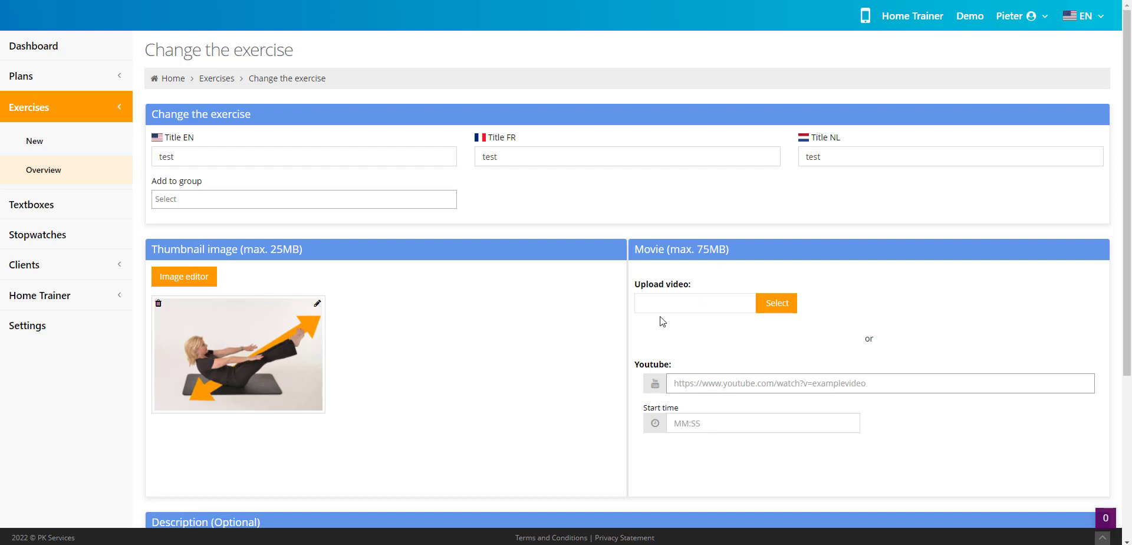
click(773, 310)
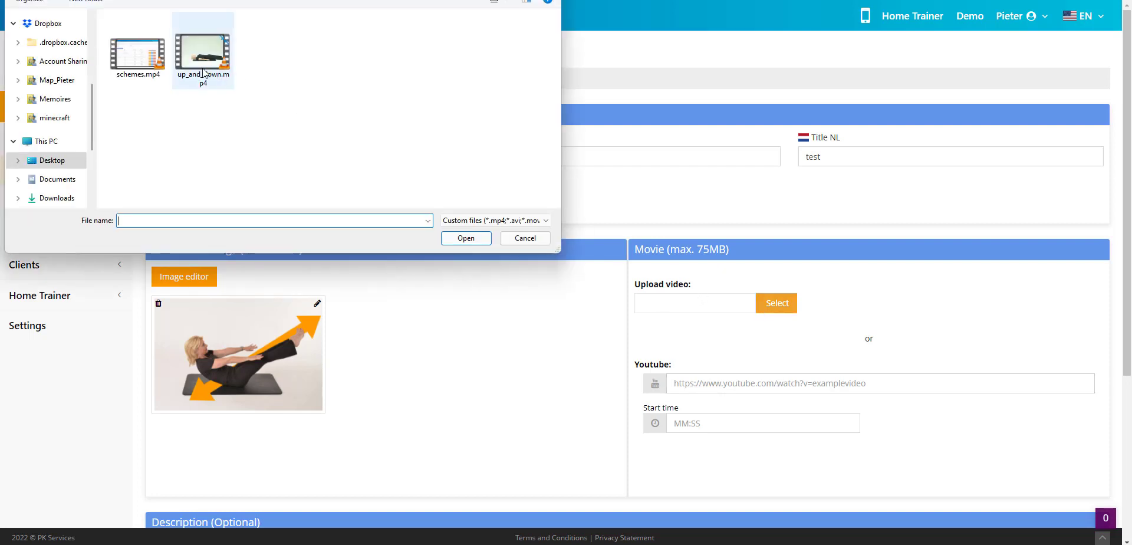
click(522, 238)
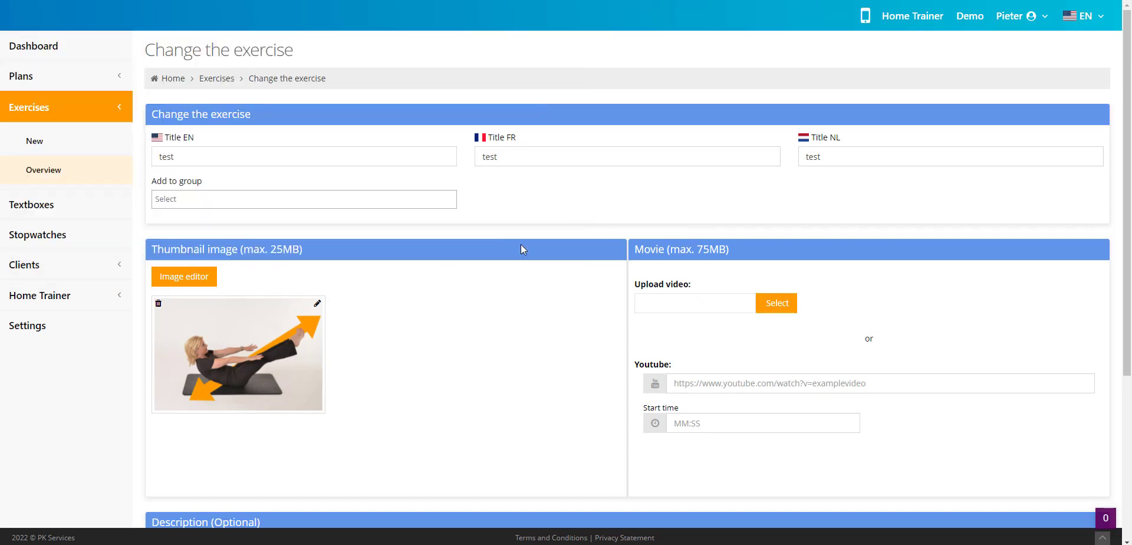
- Start another new exercise and title it "video" in English, French and Dutch
click(41, 143)
click(294, 149)
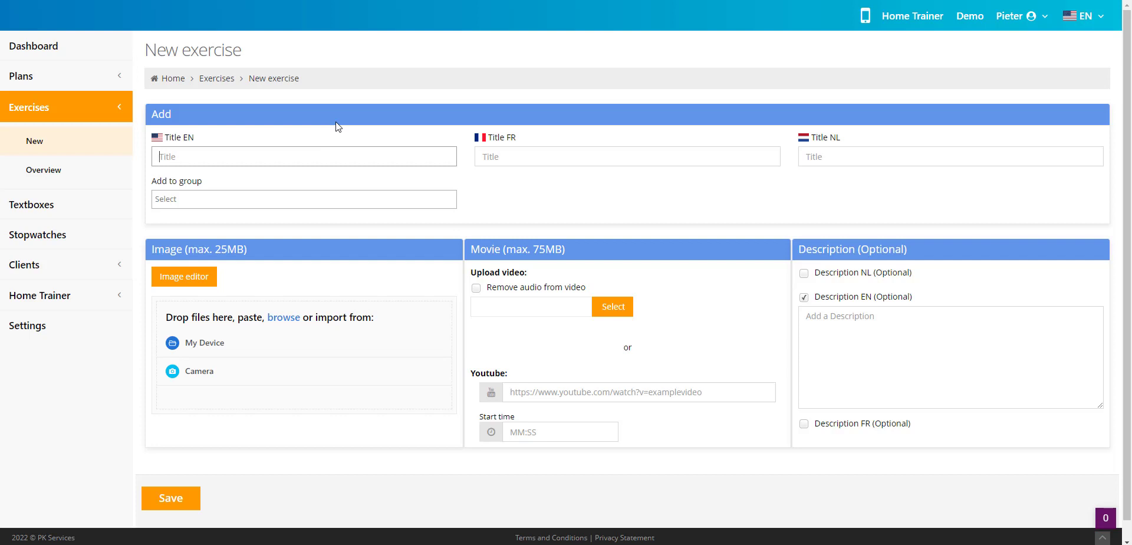
text(video)
key(ctrl+a)
key(ctrl+c)
key(Tab)
key(ctrl+v)
key(Tab)
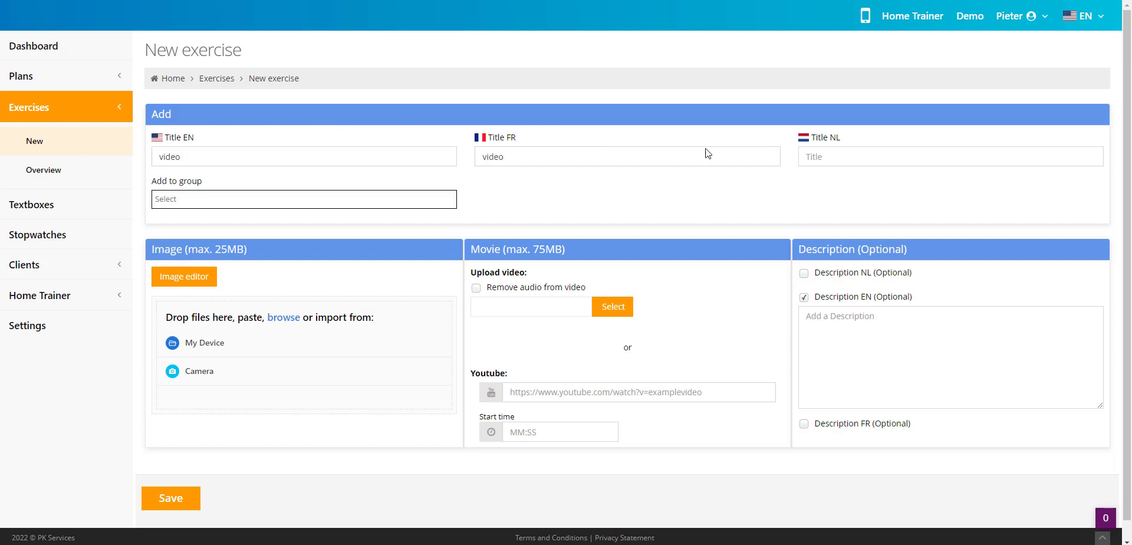
key(Tab)
key(ctrl+v)
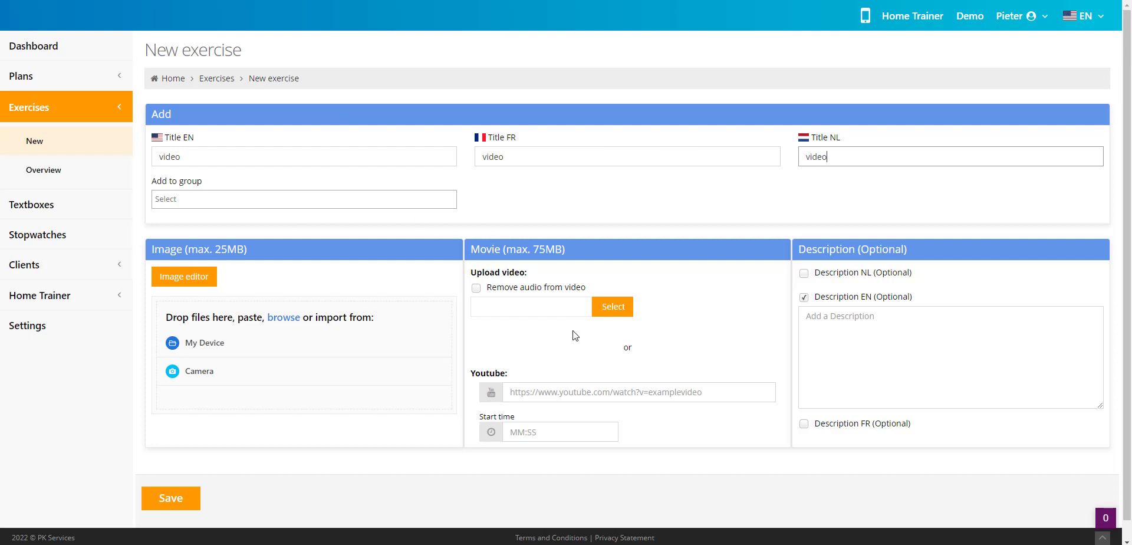
- Attach up_and_down.mp4 as the exercise's movie and enable removing the audio from the video
click(618, 311)
double_click(213, 62)
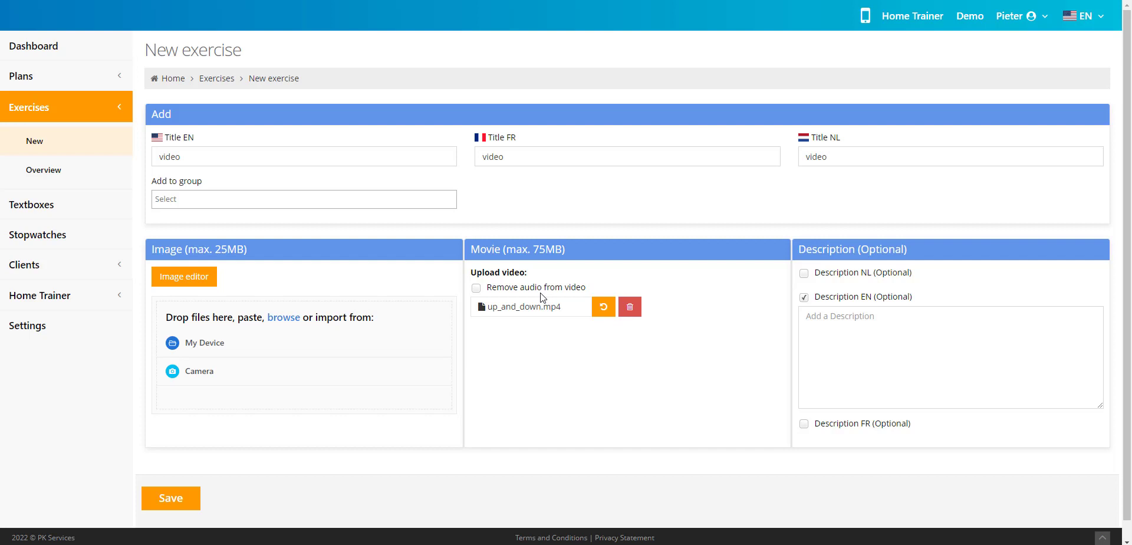
click(476, 288)
drag(588, 288, 487, 284)
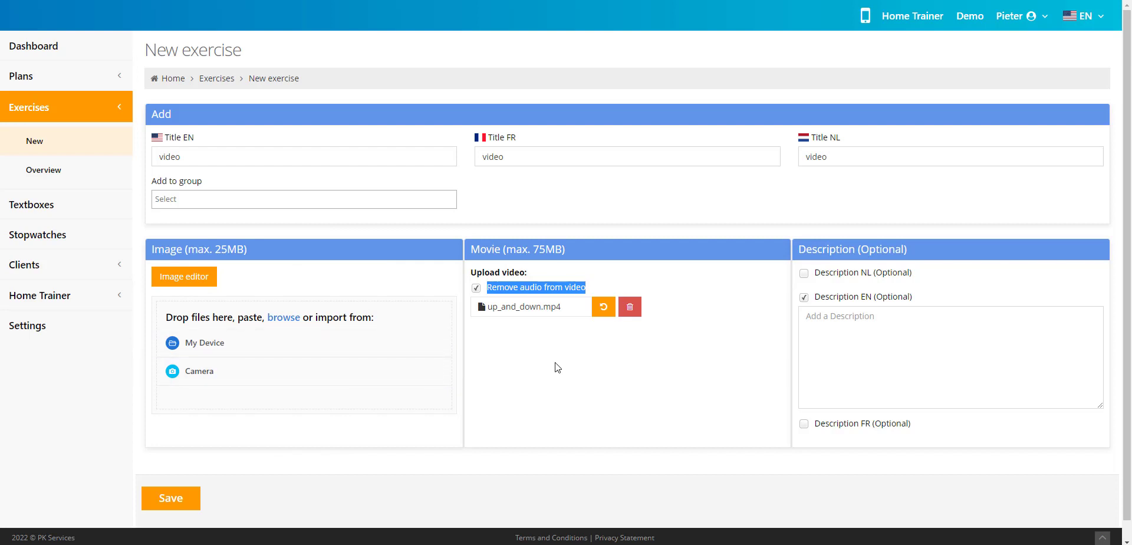
click(530, 302)
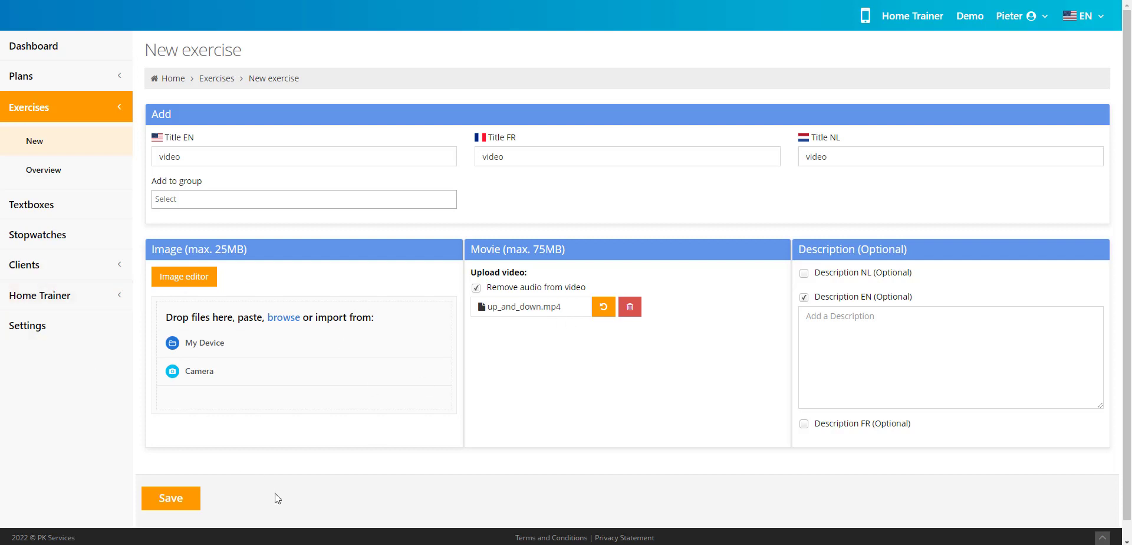
- Enter "Sit straight" as the English description and save the video exercise
click(930, 350)
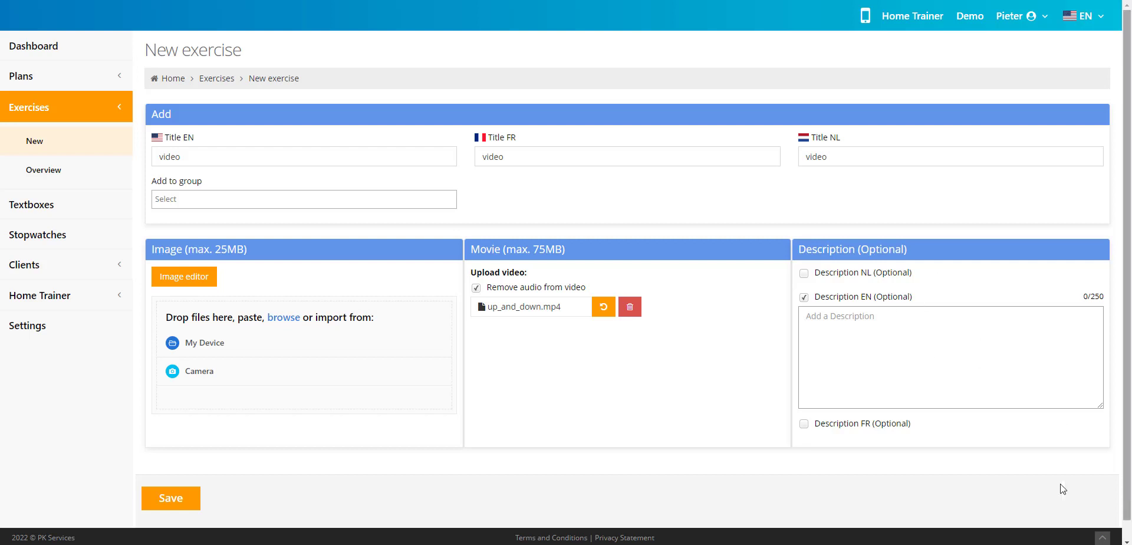
text(Sit straight)
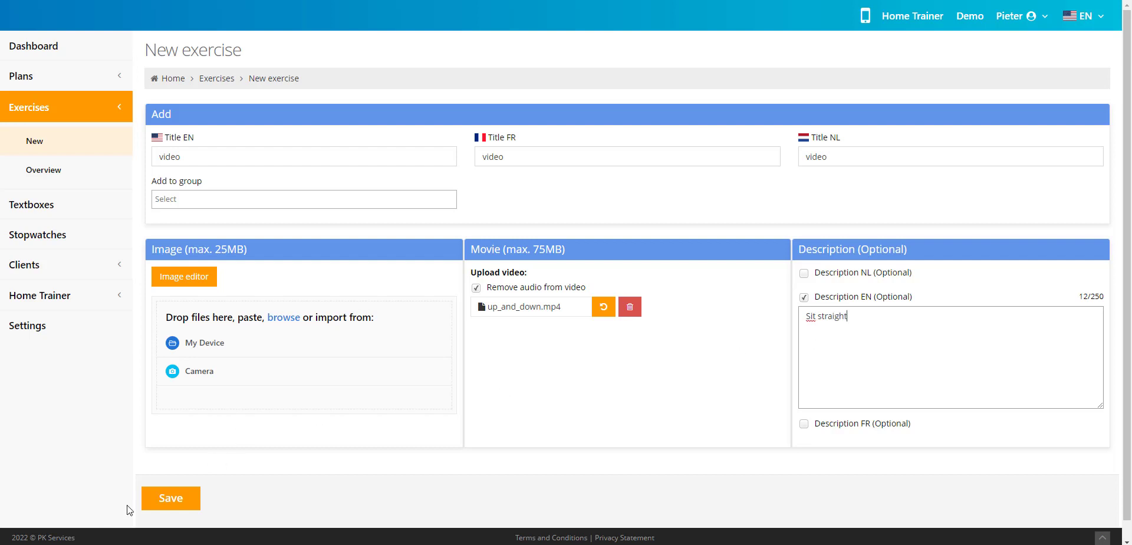
click(175, 500)
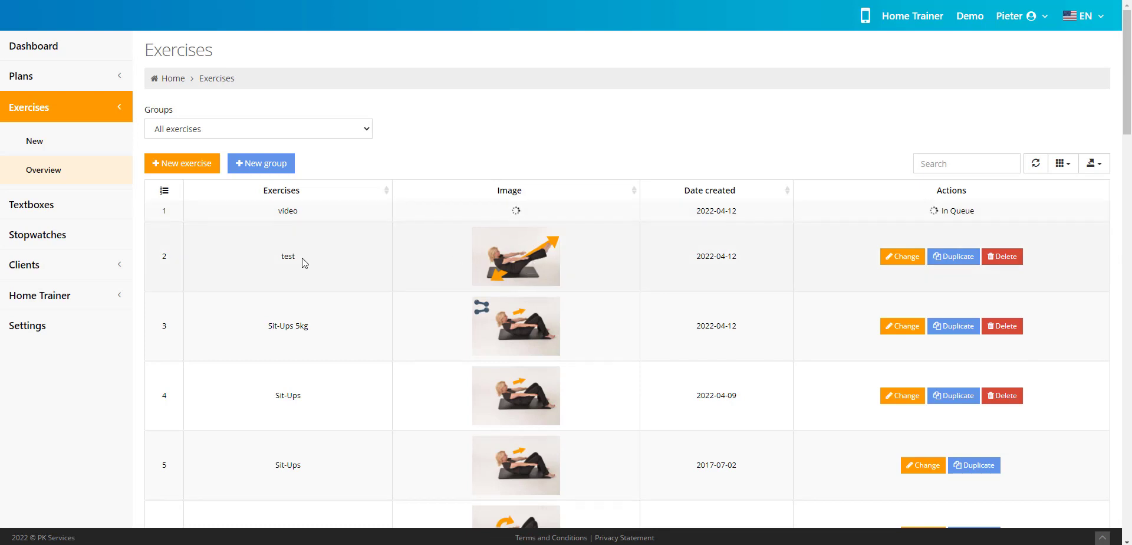
- Start a new exercise and title it "youtube" in English, French and Dutch
click(188, 166)
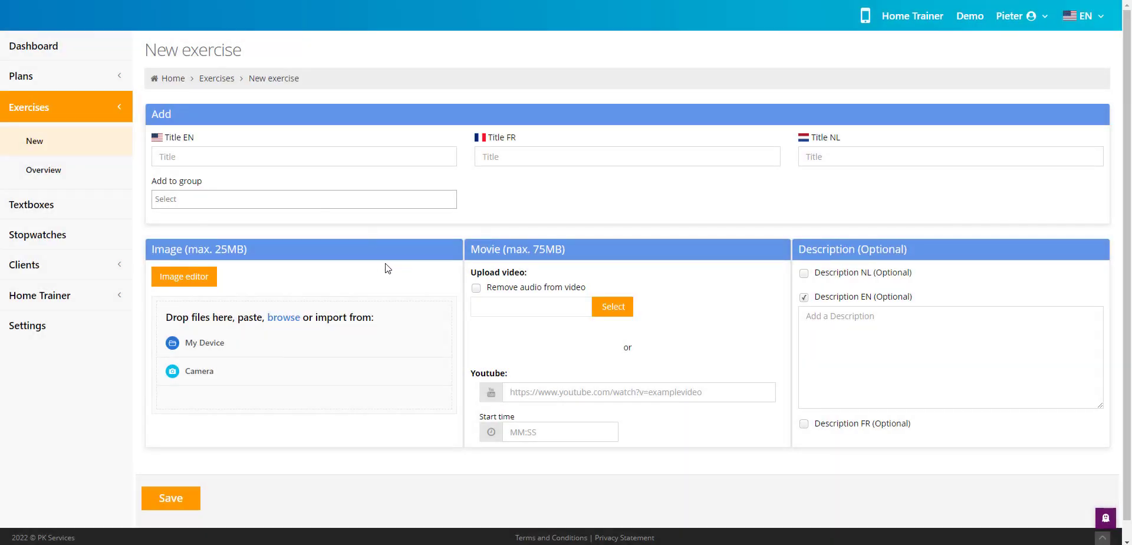
click(316, 156)
text(youtube)
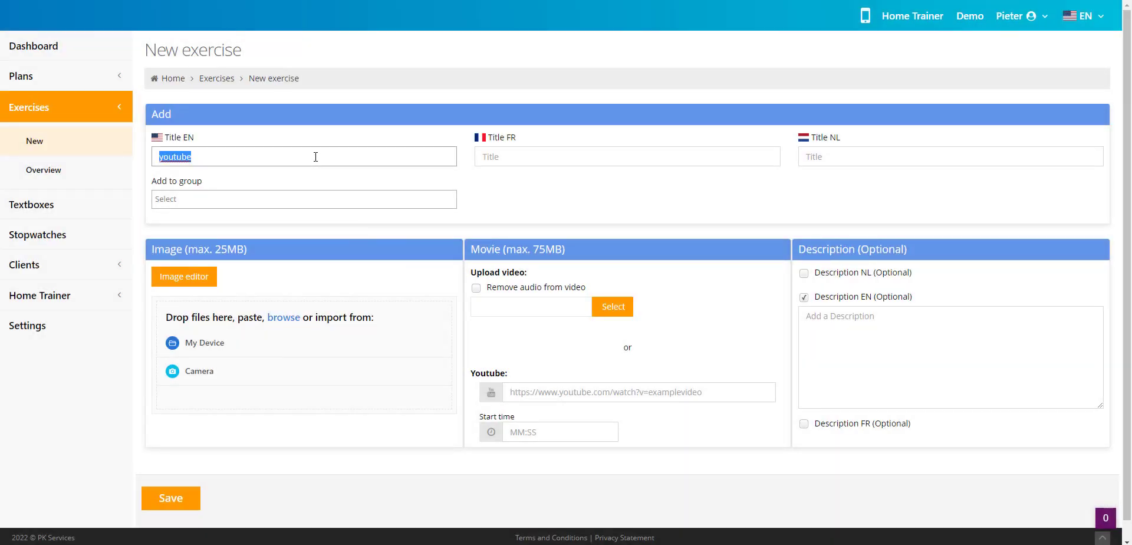
click(580, 157)
text(youtube)
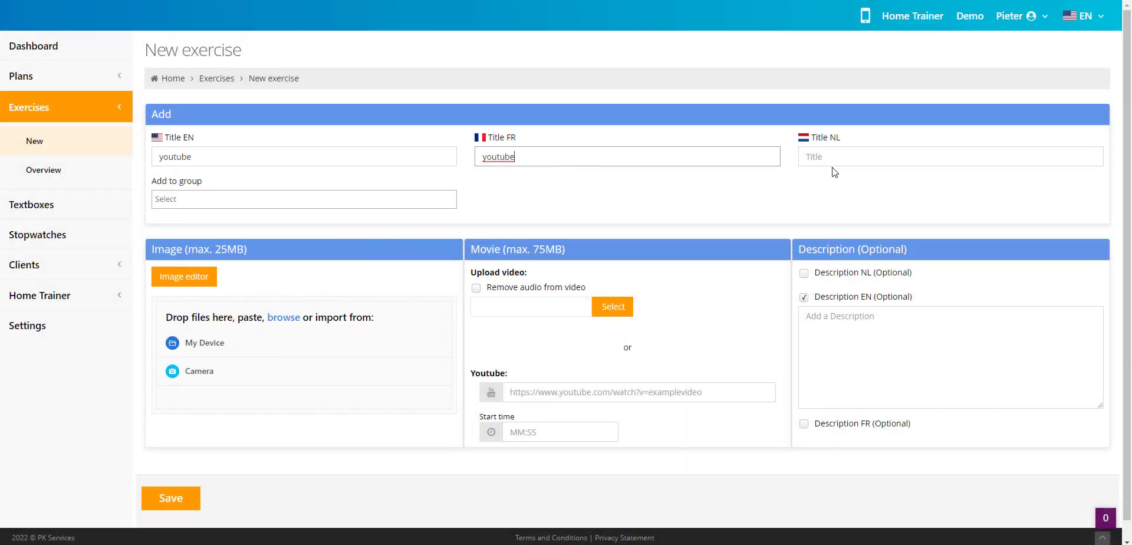
click(852, 156)
text(youtube)
click(634, 398)
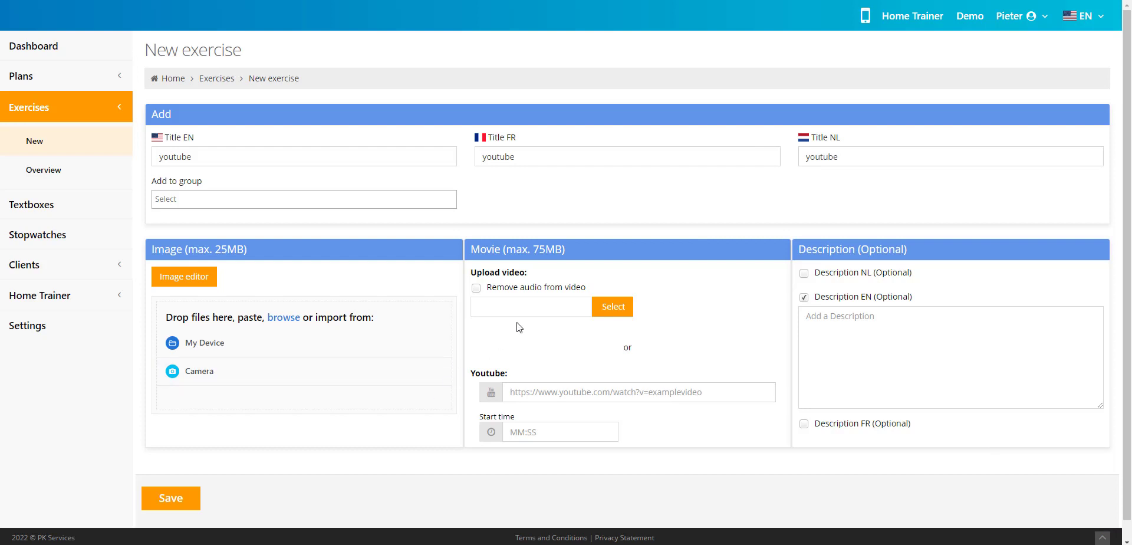
click(561, 392)
text(https://www.youtube.com/watch?v=AB3Y-4a3ZrU)
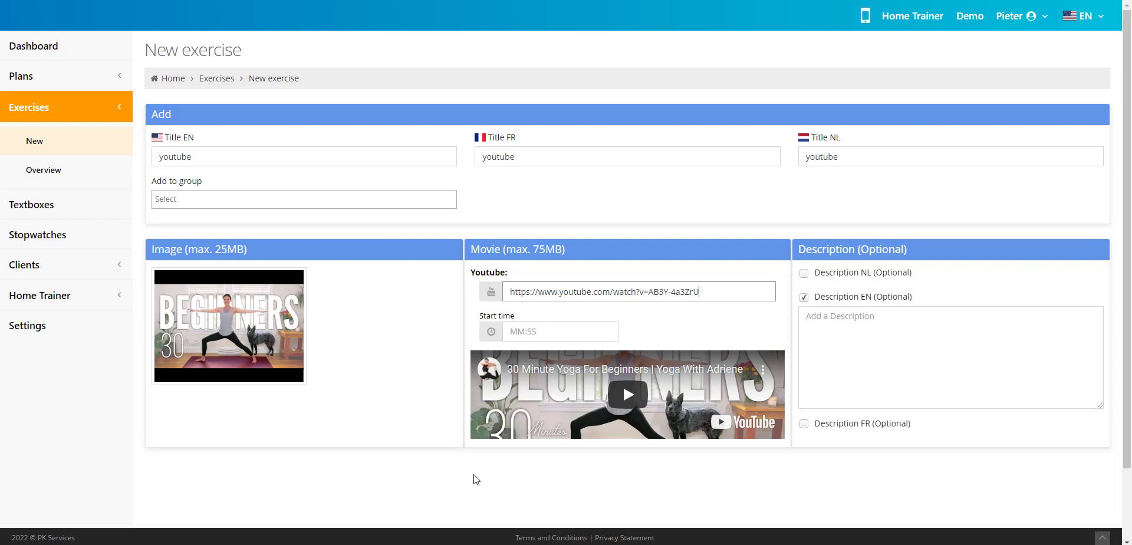
drag(534, 249, 546, 250)
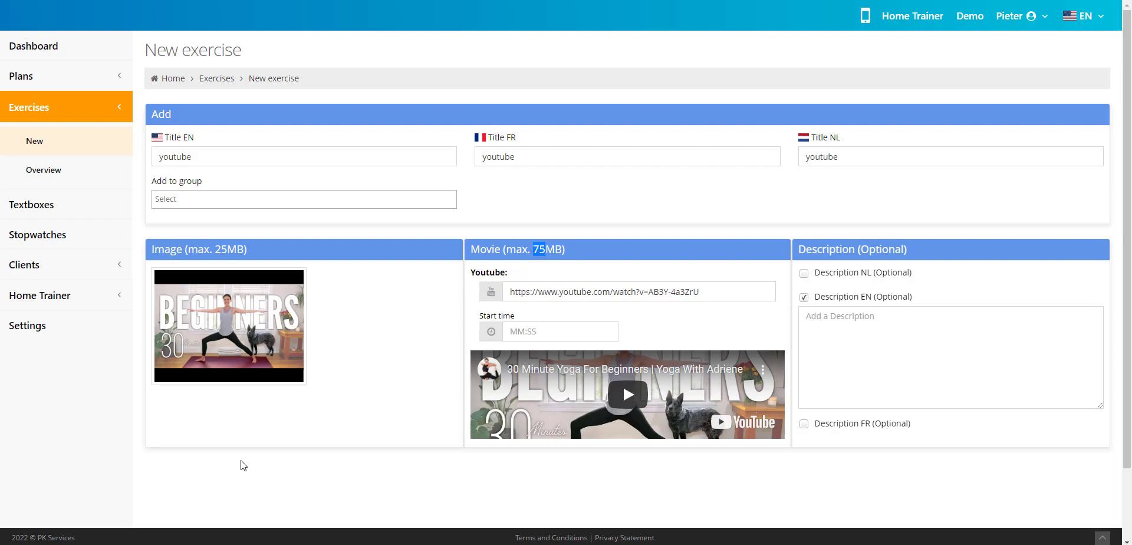
scroll(419, 488, down, 2)
click(159, 480)
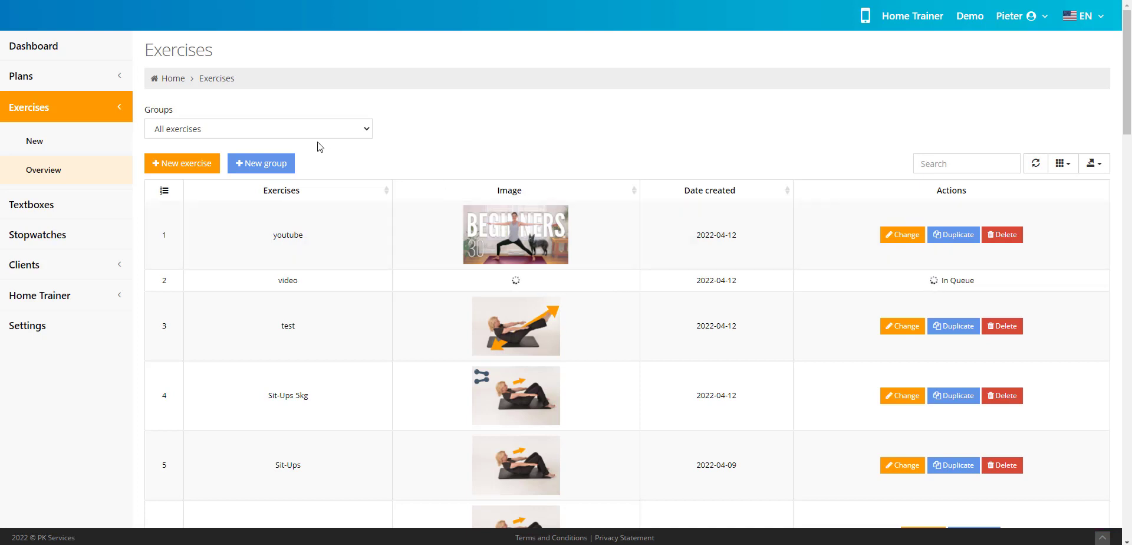
- Review the available exercise groups and start a new group titled "test"
click(185, 132)
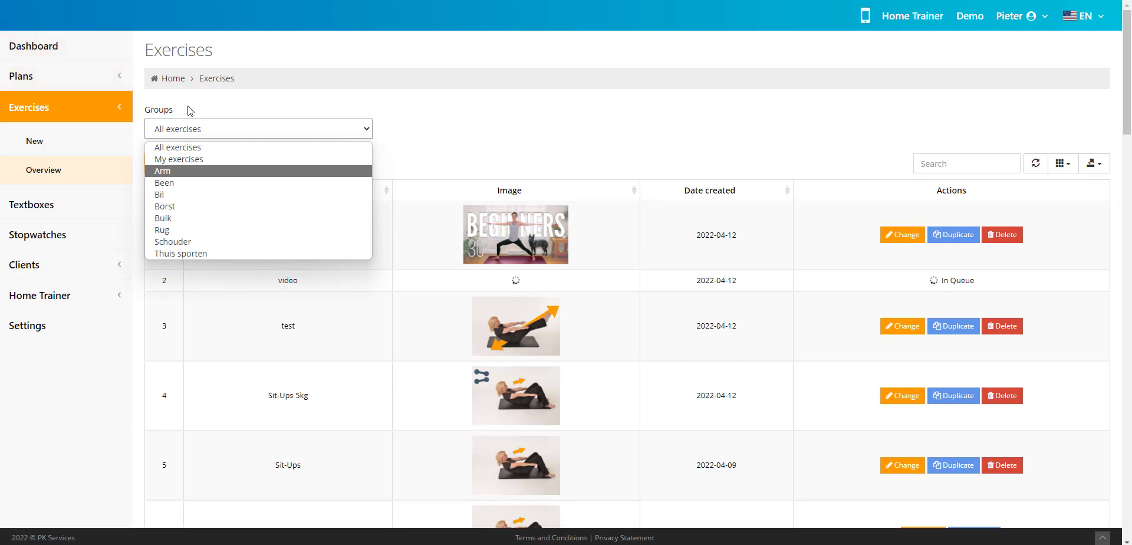
click(588, 139)
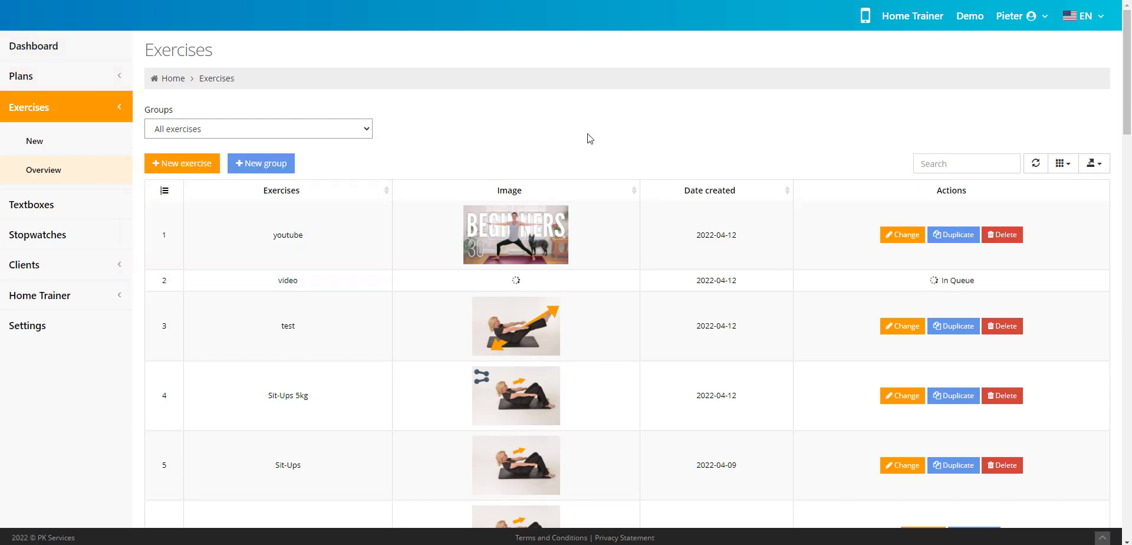
click(264, 168)
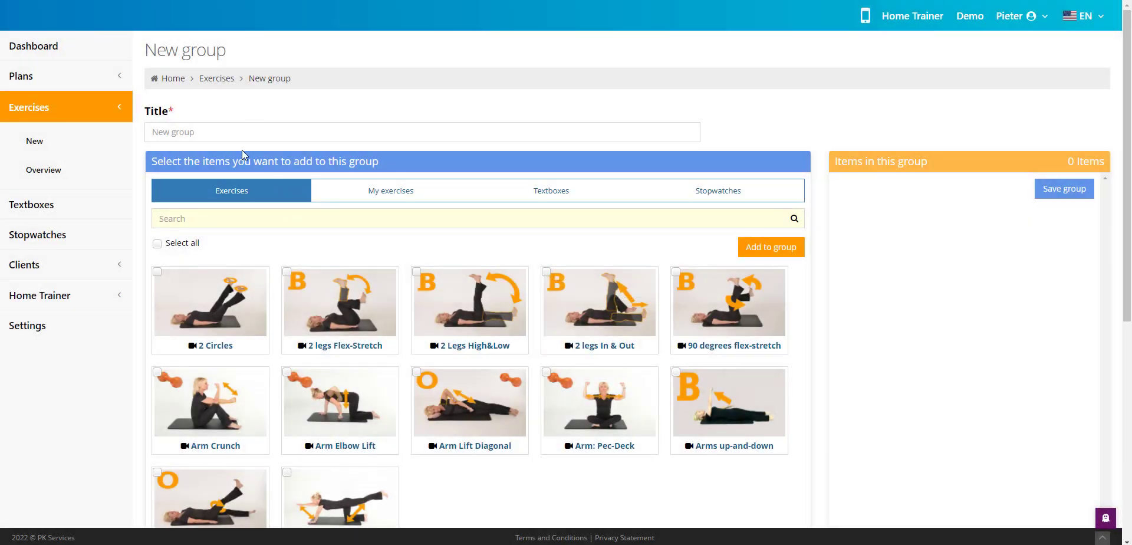
click(243, 134)
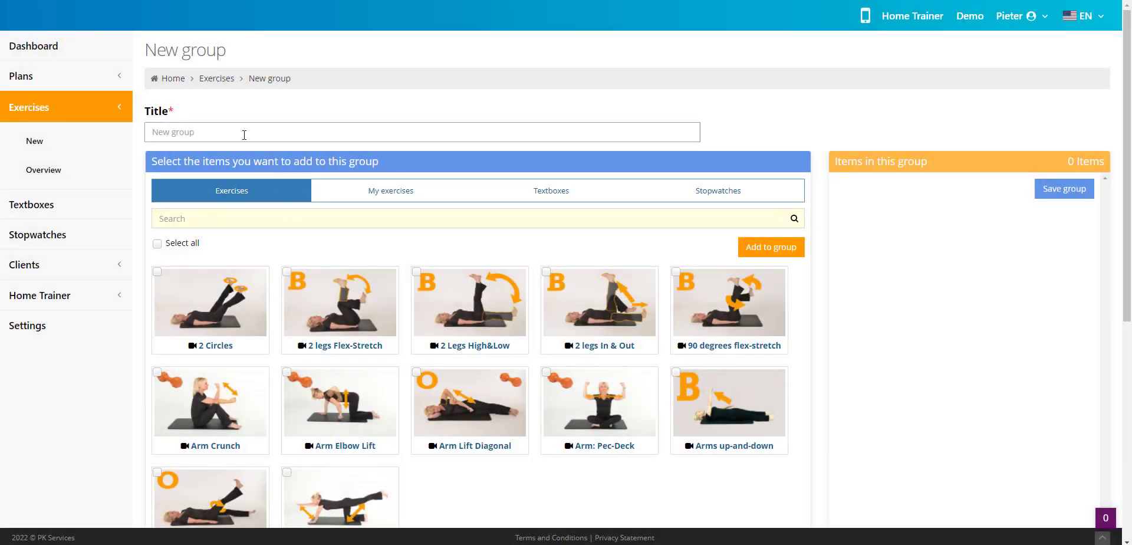
text(test)
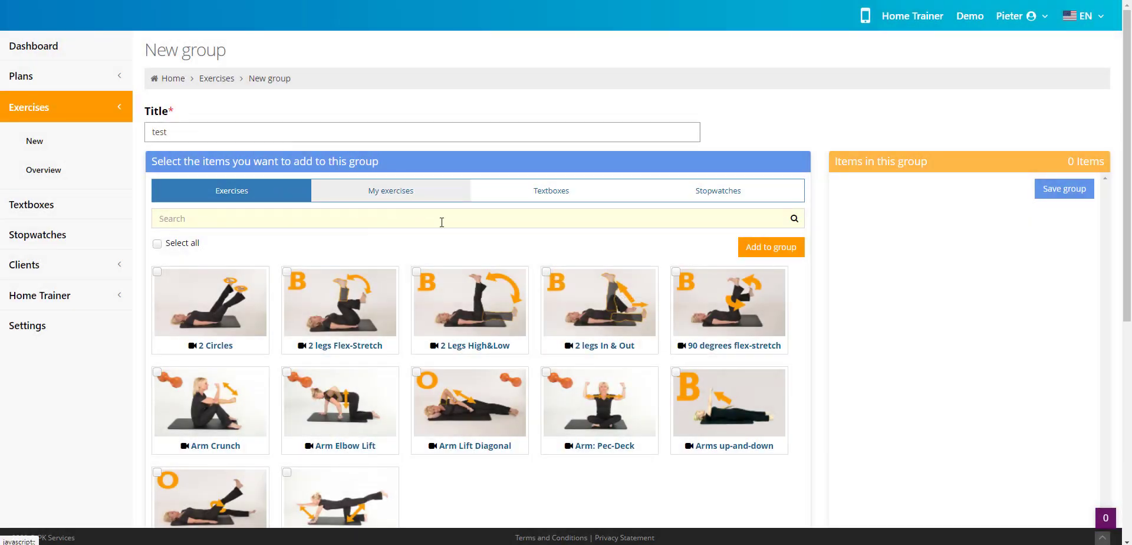
- Add 2 Circles, 2 legs Flex-Stretch, 2 Legs High&Low and 2 legs In & Out to the group
click(197, 298)
click(334, 305)
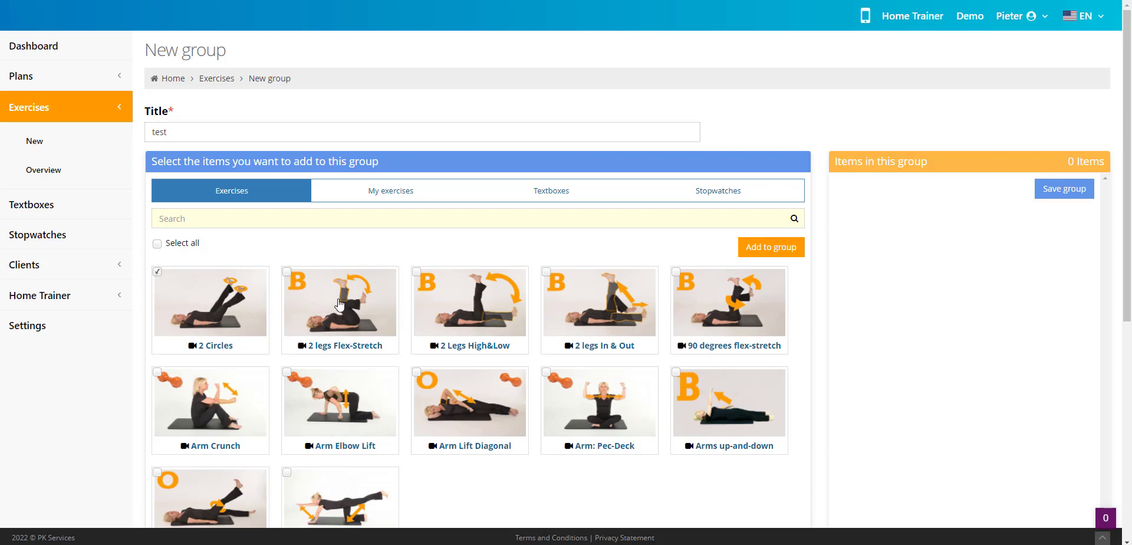
click(476, 305)
click(579, 305)
click(771, 247)
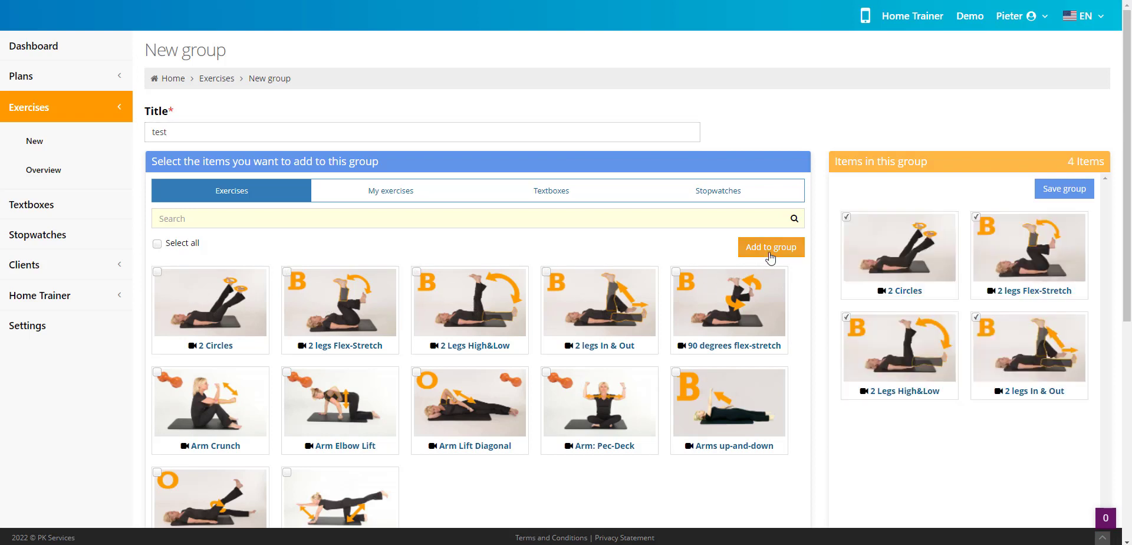
- Add all personal exercises (Sit-Ups, Sit-Ups 5kg, test and youtube) to the group and save the group
drag(368, 191, 376, 190)
click(376, 191)
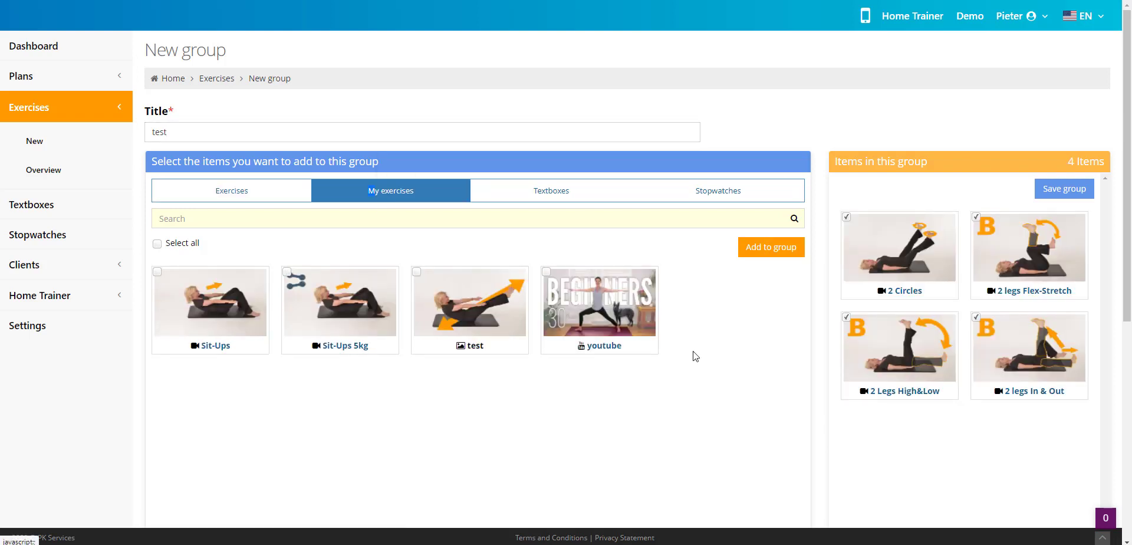
click(156, 243)
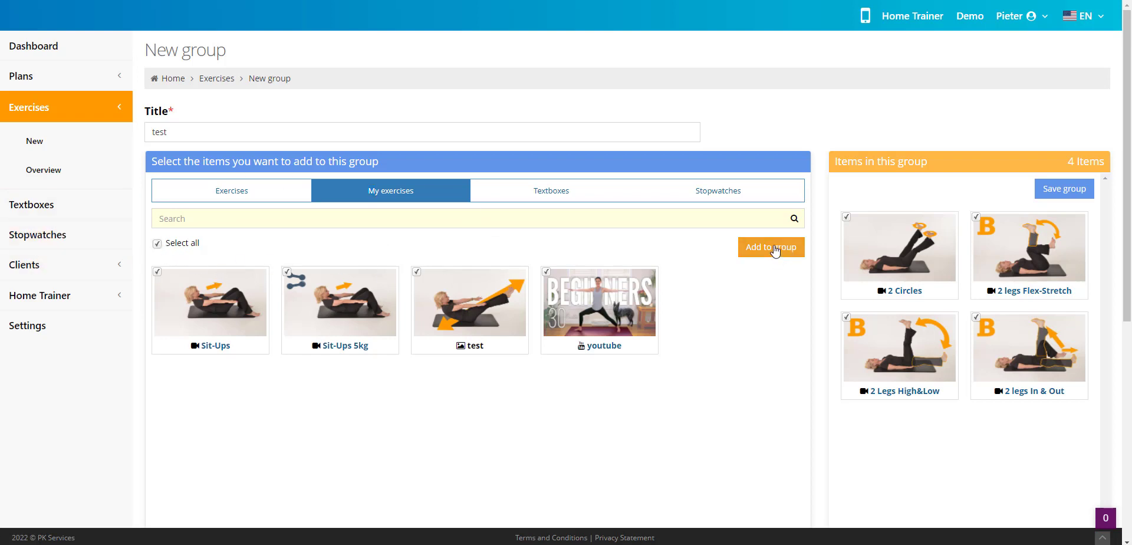
click(772, 248)
click(1052, 188)
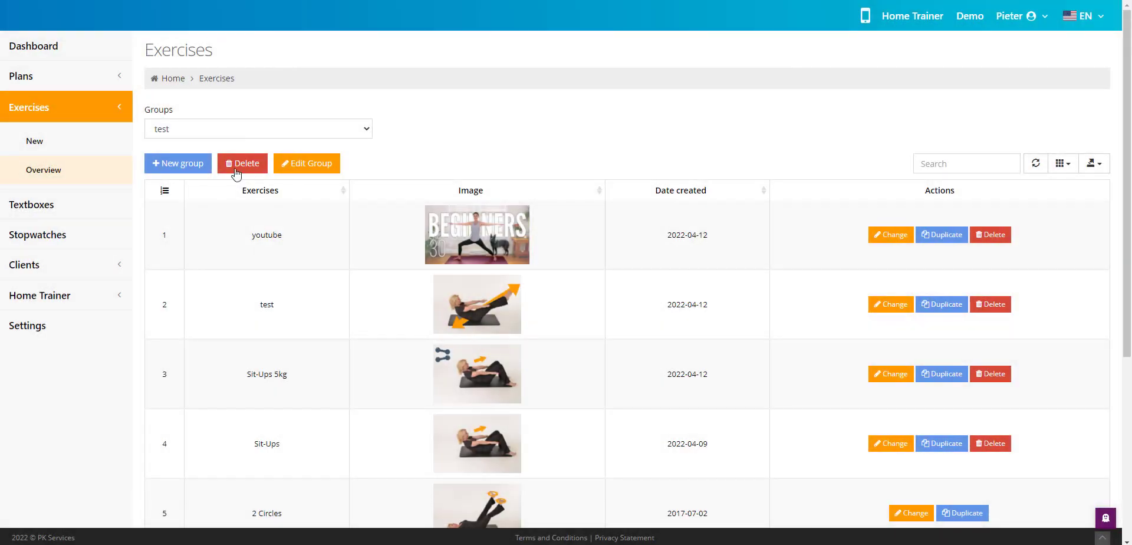
- Switch the exercise overview to the "Borst" group and back to "test", and review the exercises it contains
click(187, 129)
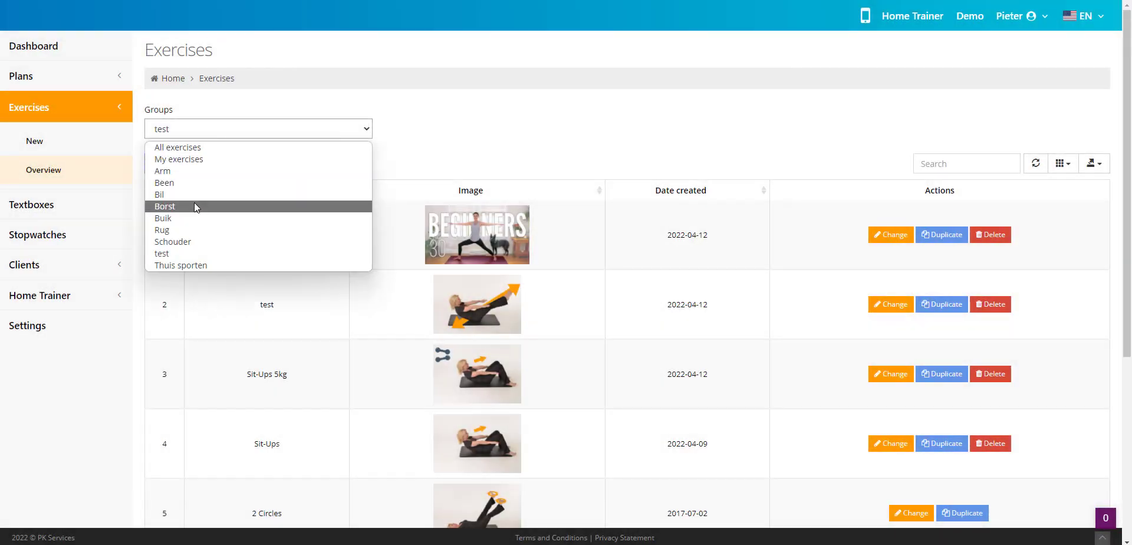
click(194, 205)
click(211, 125)
click(174, 254)
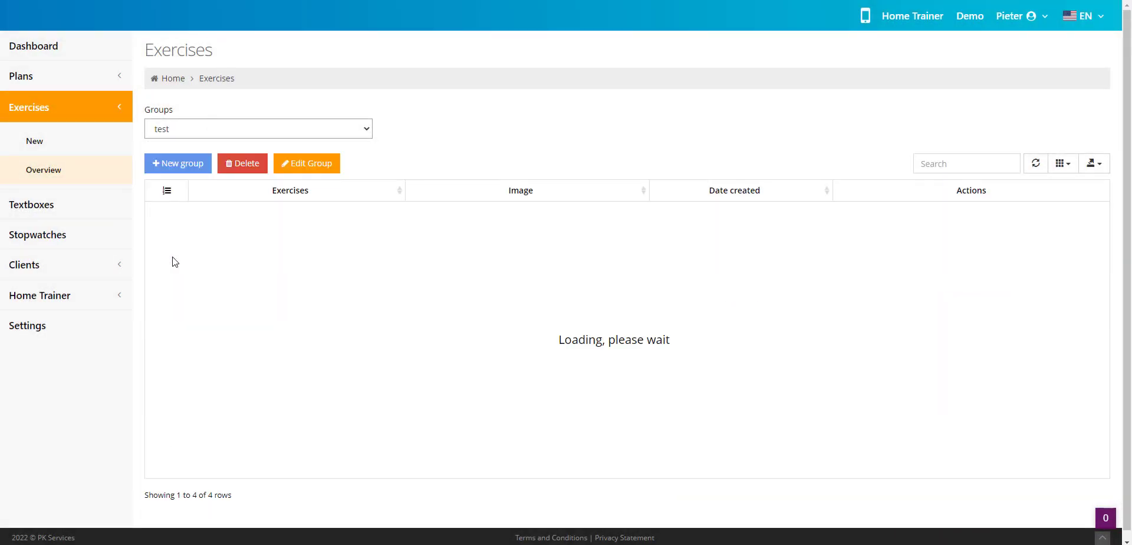
scroll(597, 349, down, 5)
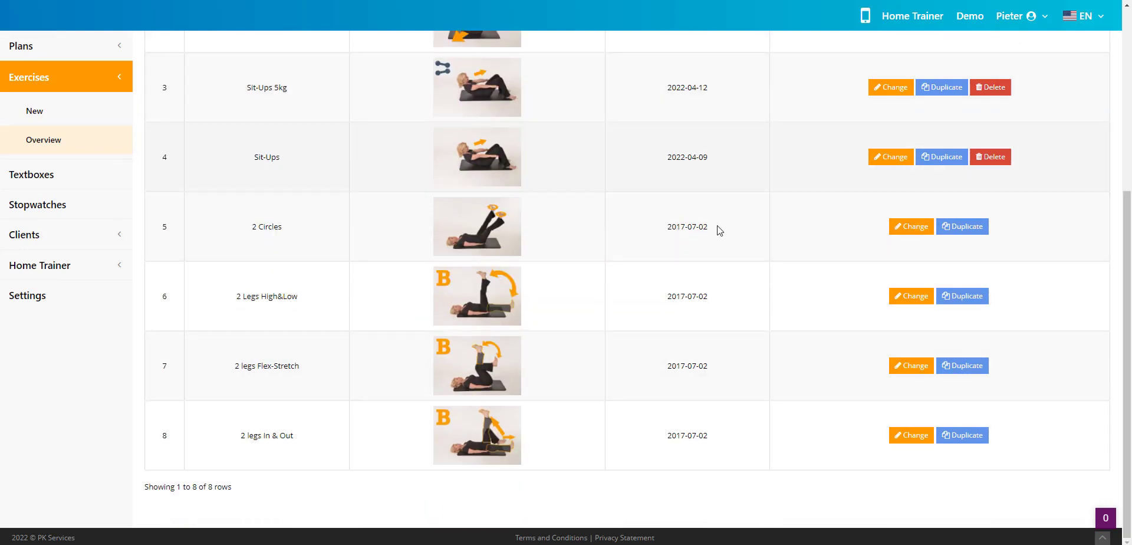
scroll(617, 372, up, 5)
- Start a new plan and filter its selectable built-in exercises by the "test" group
click(106, 83)
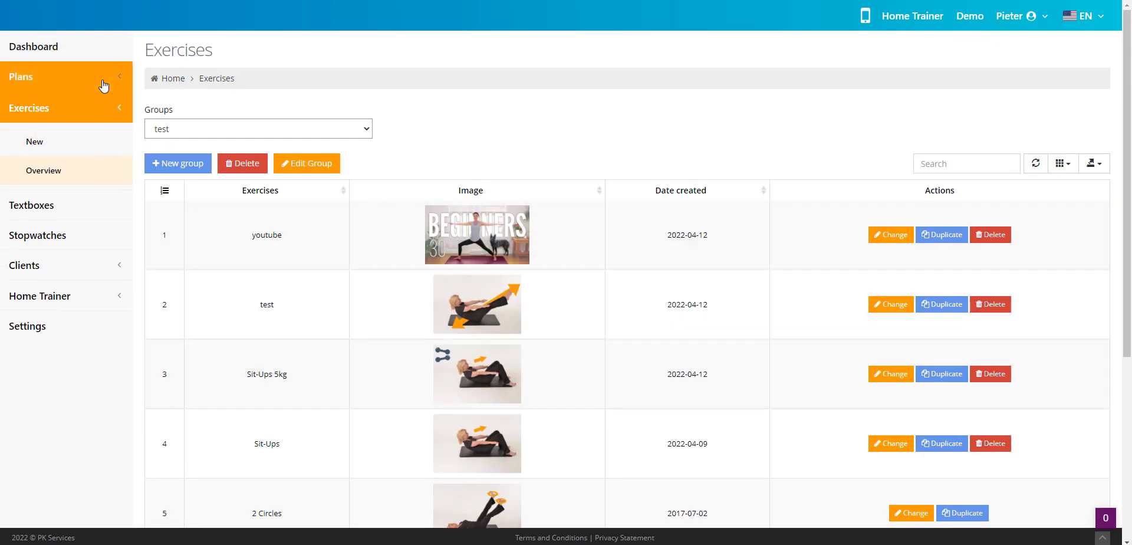
click(42, 110)
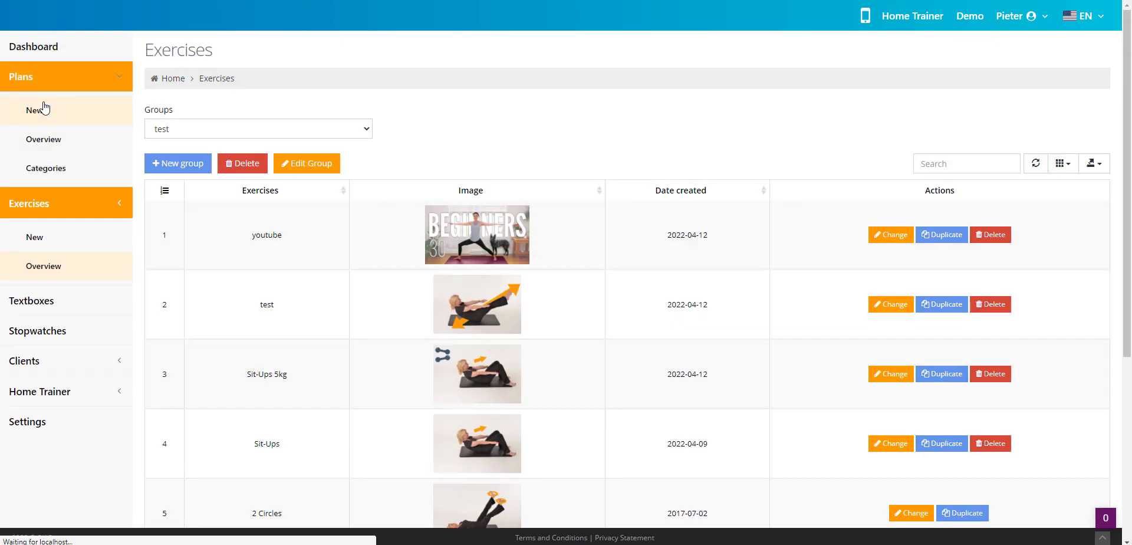
click(260, 118)
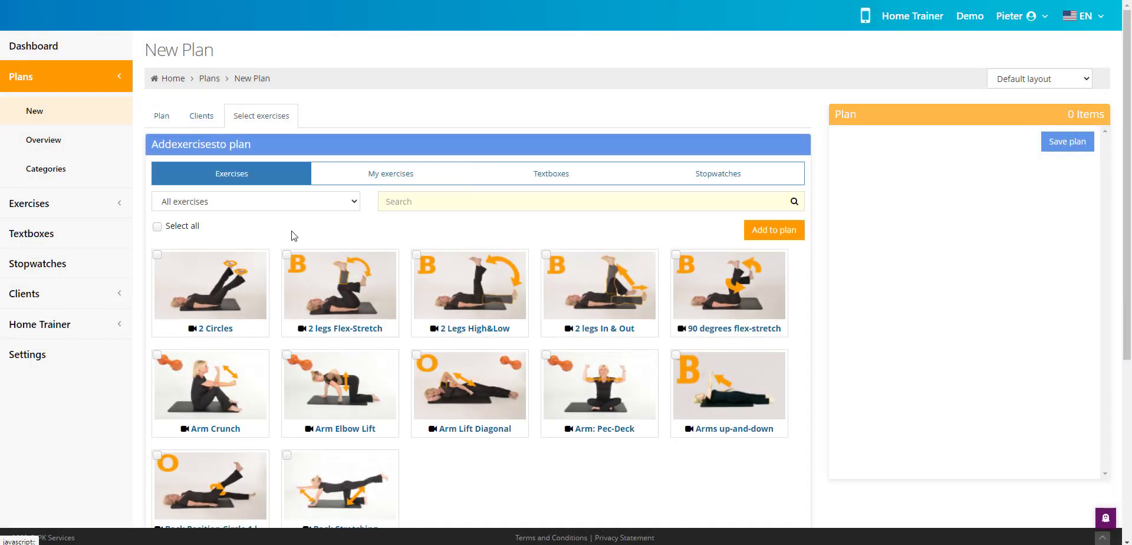
click(246, 200)
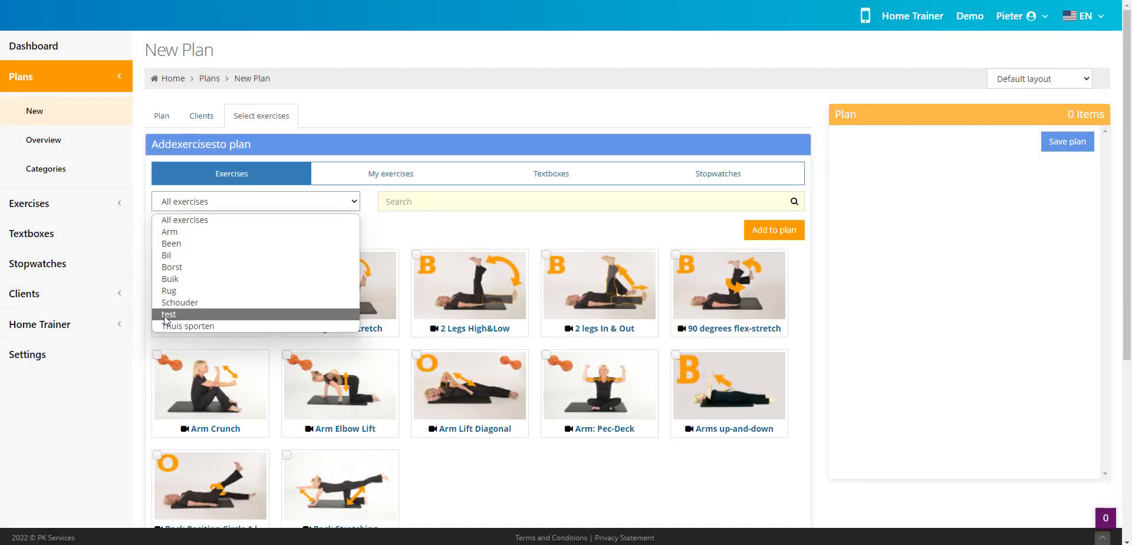
click(260, 314)
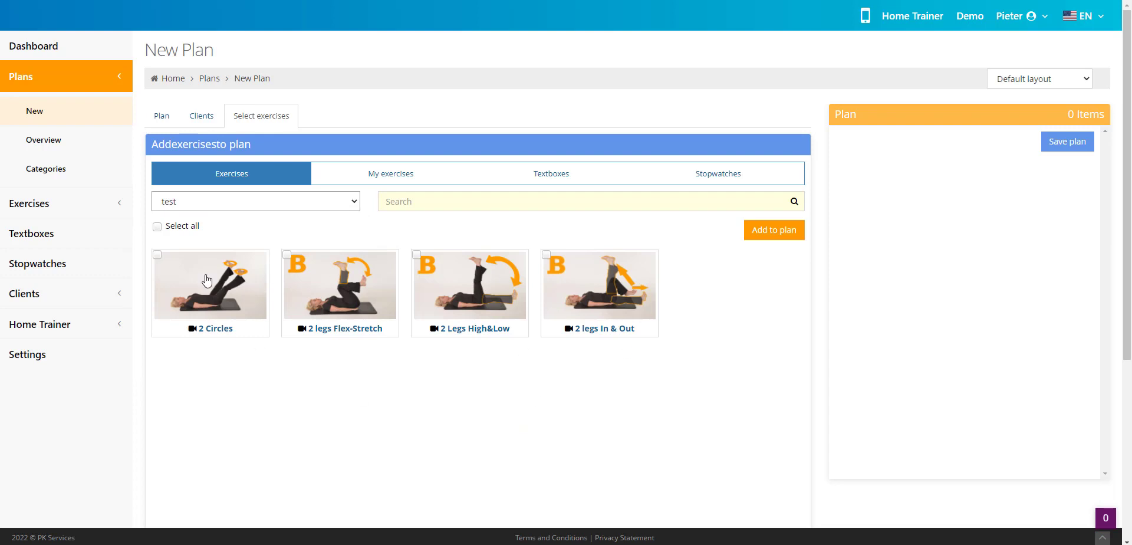
- Filter the personal exercises available for the plan by the "test" group
click(389, 178)
click(250, 203)
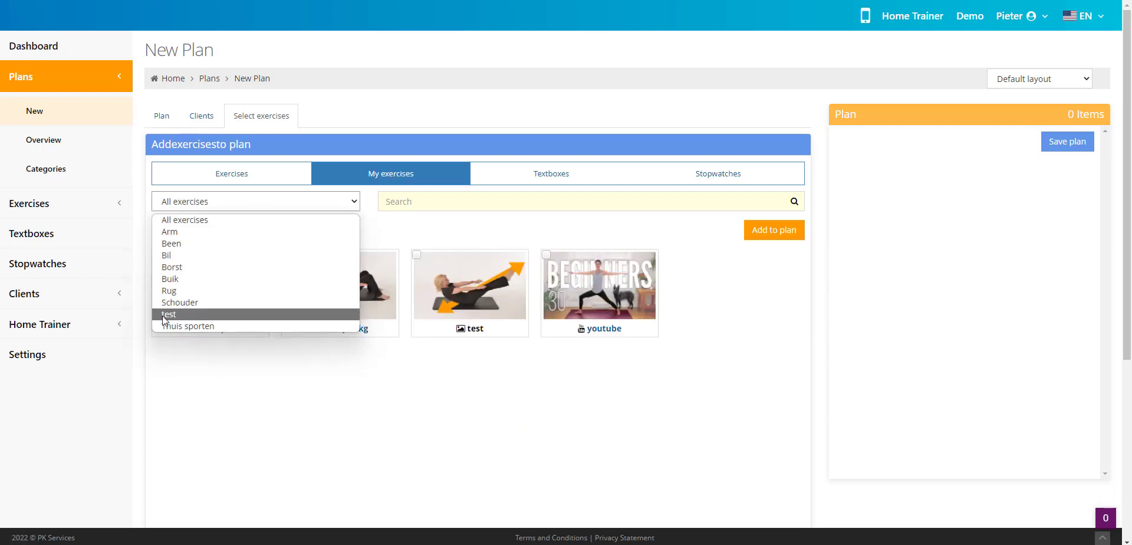
click(236, 311)
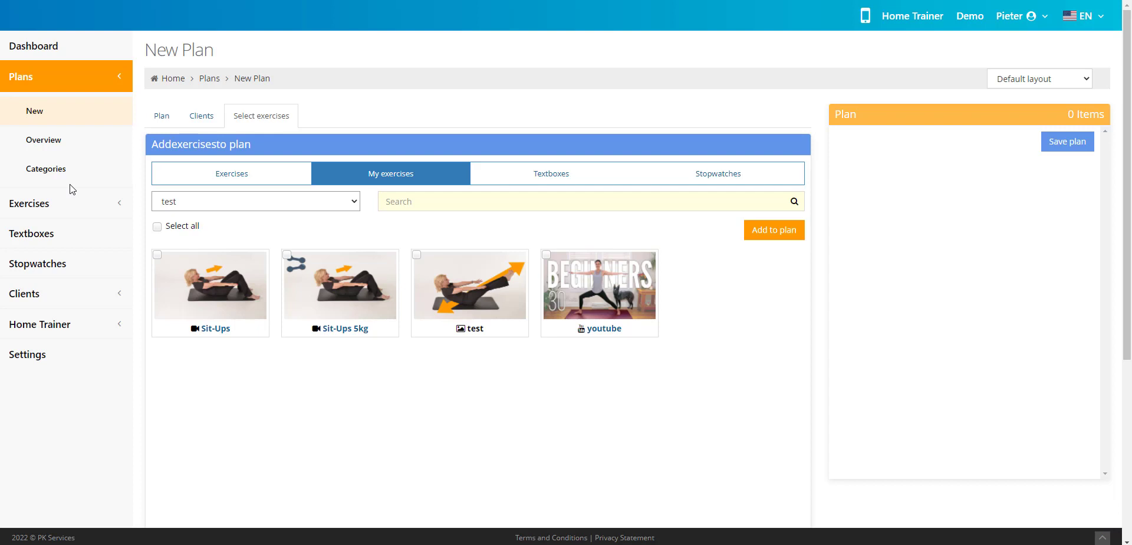
- Return to the overview of all exercises and check the list of available groups
click(43, 203)
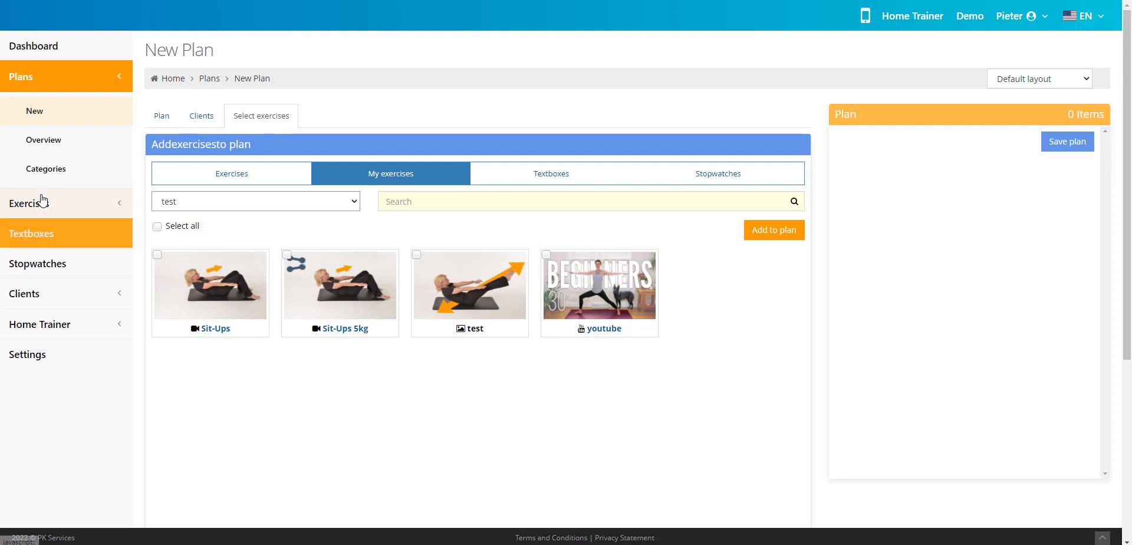
click(30, 262)
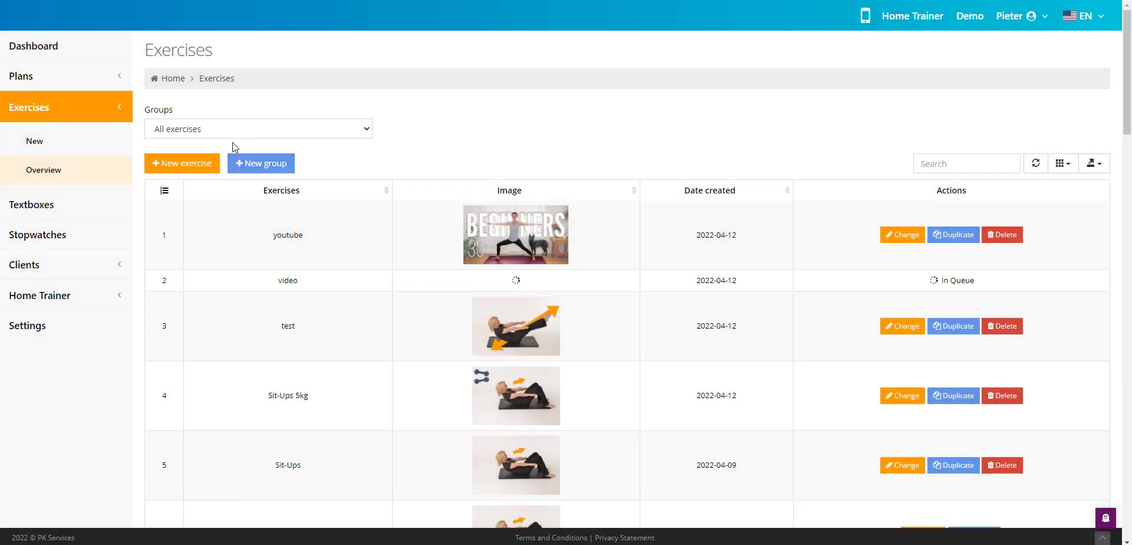
click(232, 130)
click(443, 118)
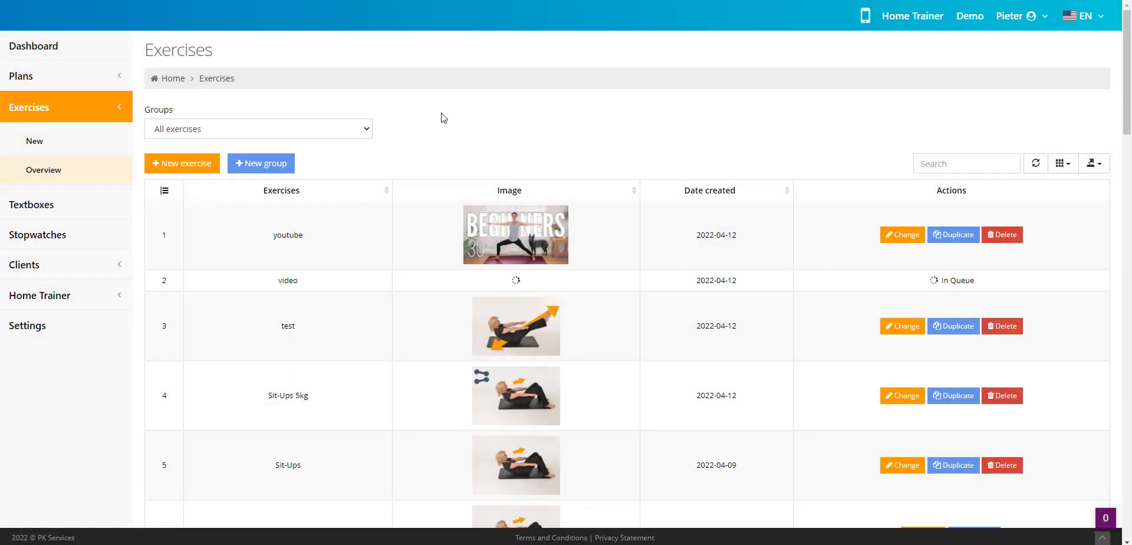